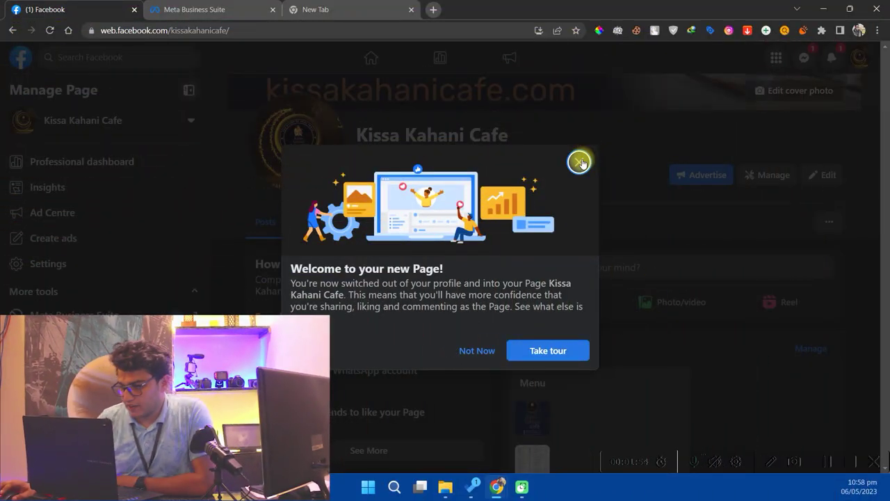
Dismiss the new Page welcome dialog and look over the Kissa Kahani Cafe Page's details and posts.
left_click(580, 163)
left_click(579, 162)
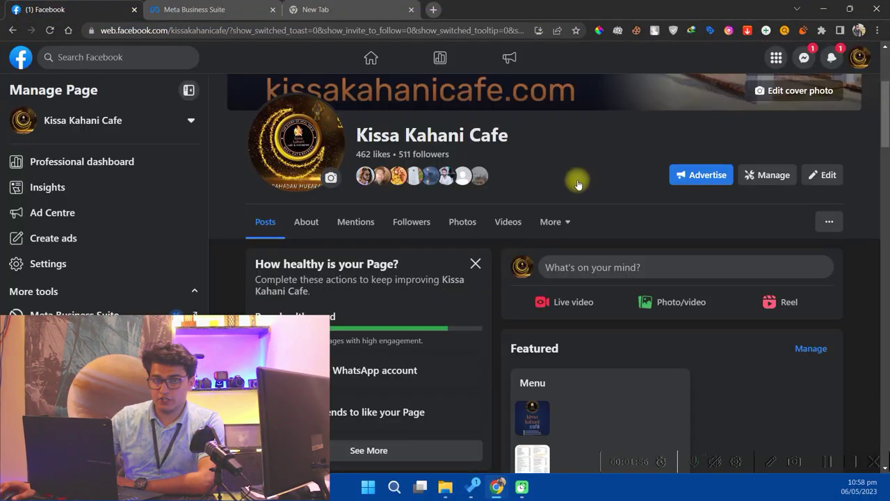
scroll(570, 208, "up", 3)
scroll(563, 237, "down", 7)
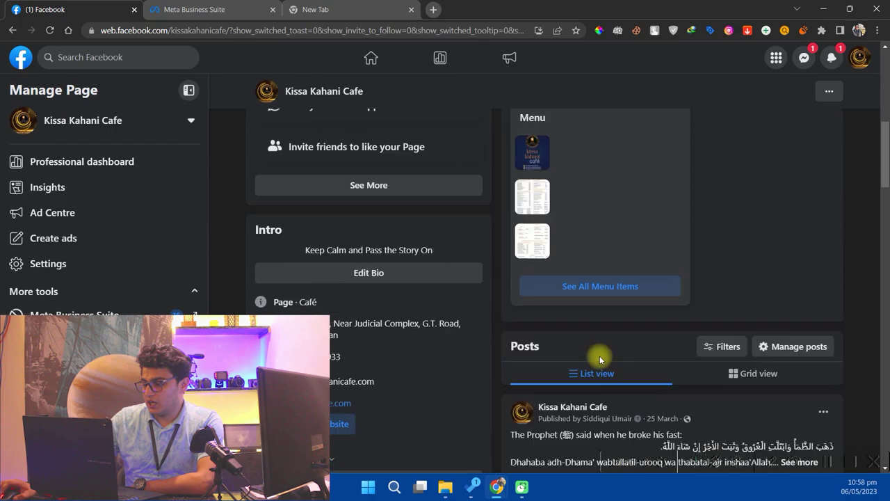
scroll(601, 359, "down", 2)
scroll(604, 351, "down", 3)
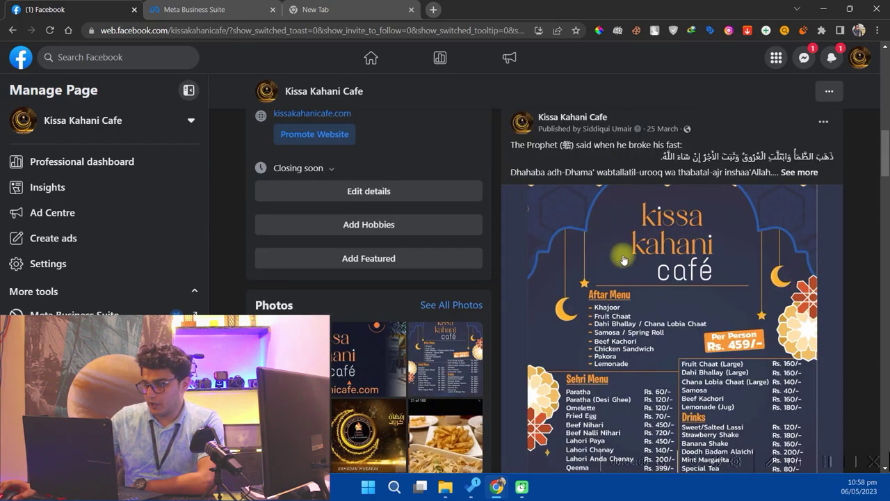
scroll(581, 253, "up", 1)
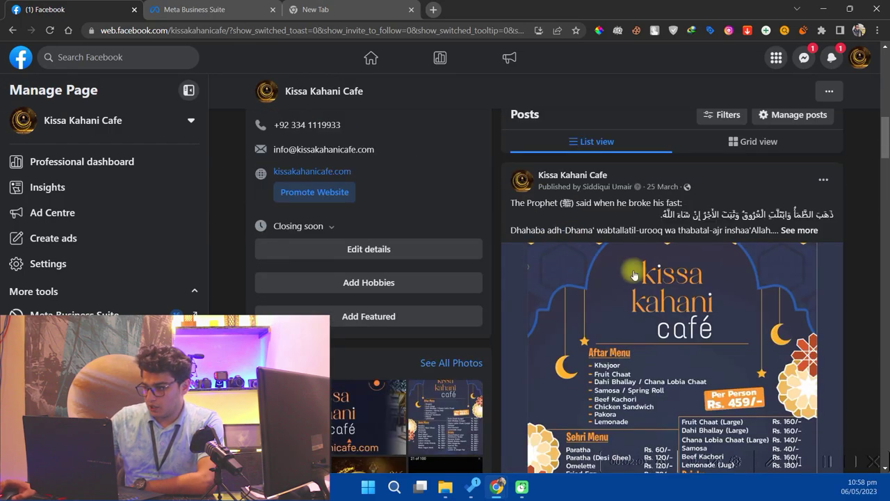
Open Ads Manager in the spare browser tab and place that tab directly after the Facebook one.
left_click(232, 4)
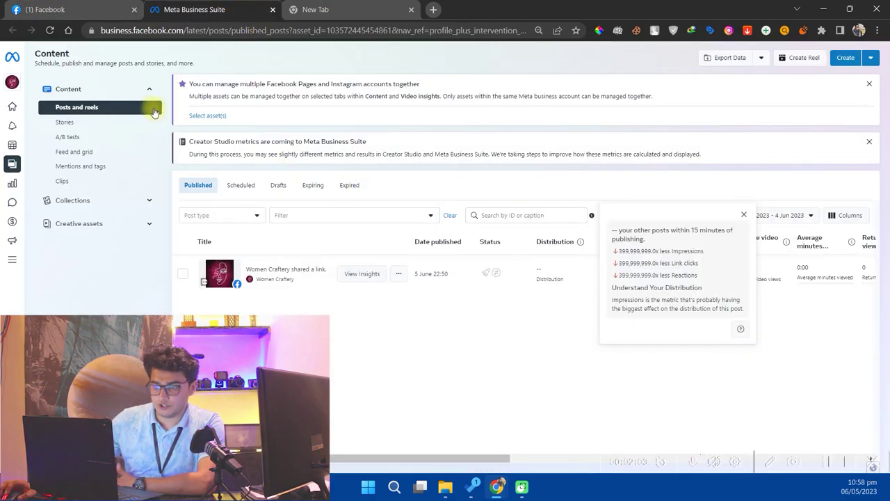
left_click(289, 5)
left_click(143, 49)
left_click_drag(316, 9, 237, 9)
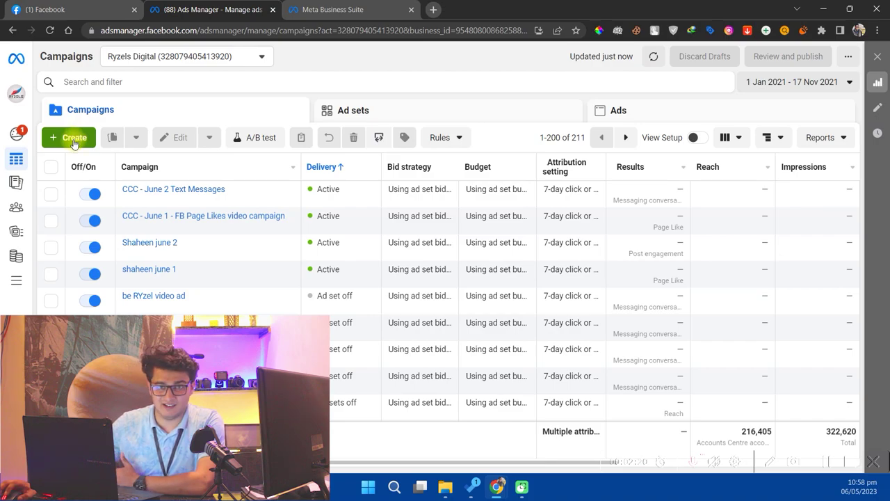
Start creating a new campaign and choose Engagement as its objective.
left_click(74, 140)
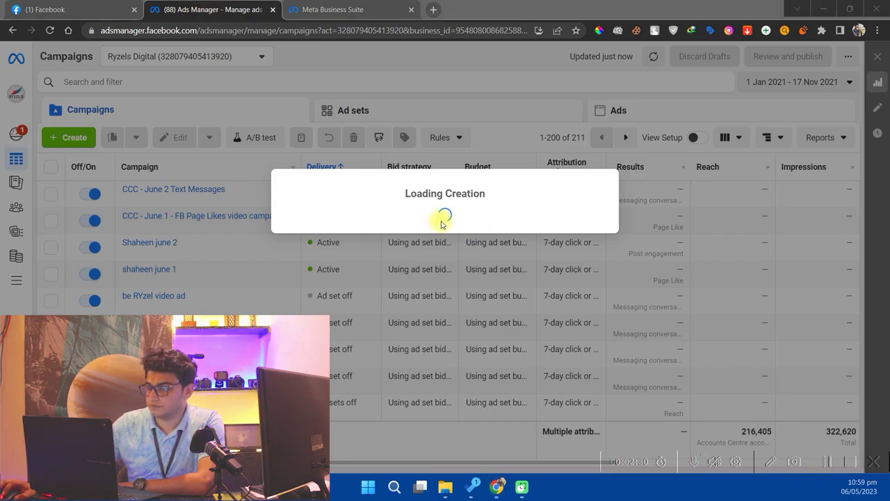
scroll(354, 408, "down", 1)
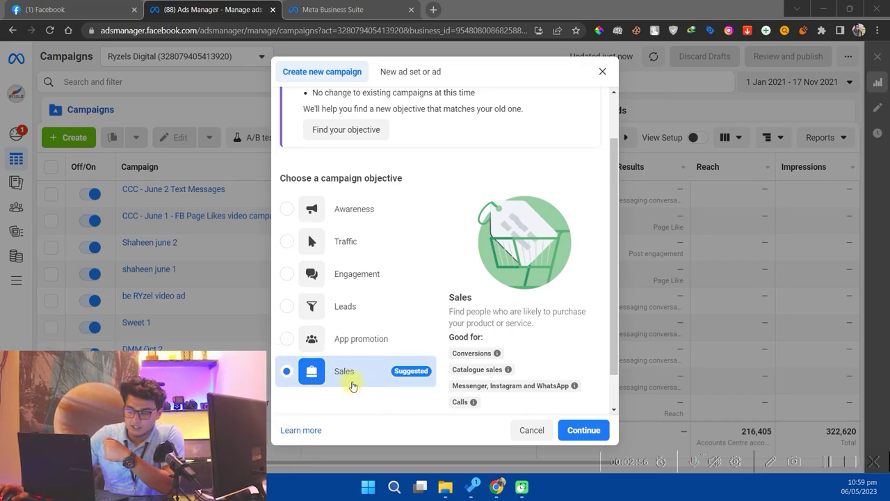
left_click(352, 390)
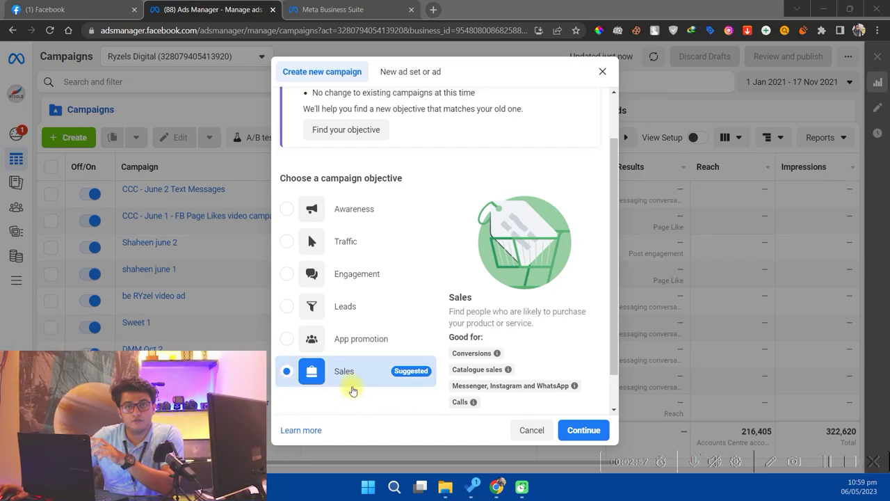
left_click(355, 278)
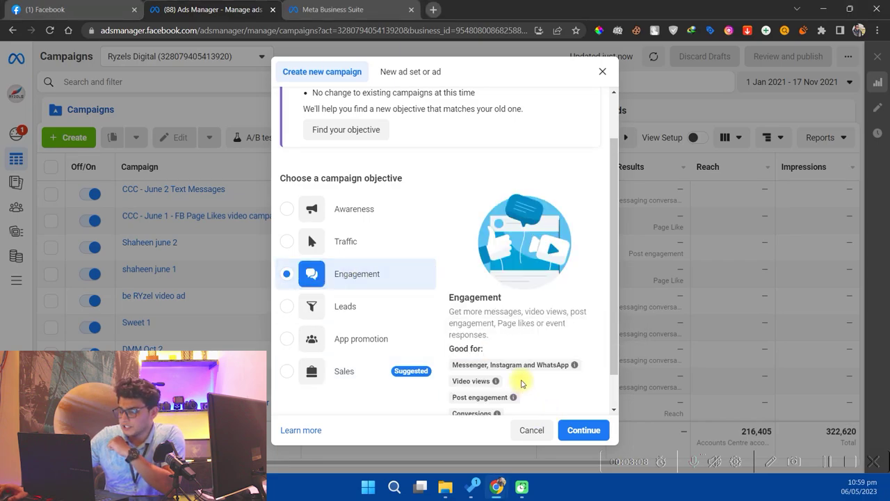
scroll(522, 381, "down", 1)
left_click(522, 401)
scroll(396, 365, "down", 3)
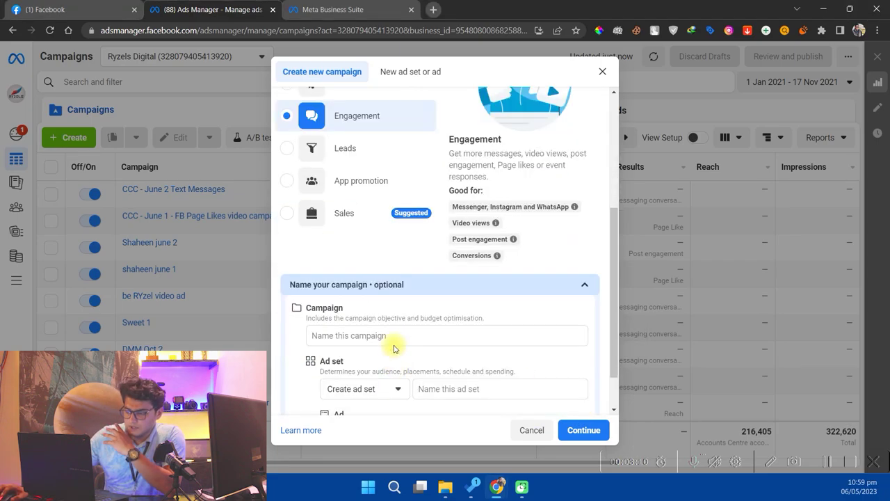
Name the campaign, the ad set and the ad "KKH - Test" and continue to the campaign setup choice.
left_click(396, 336)
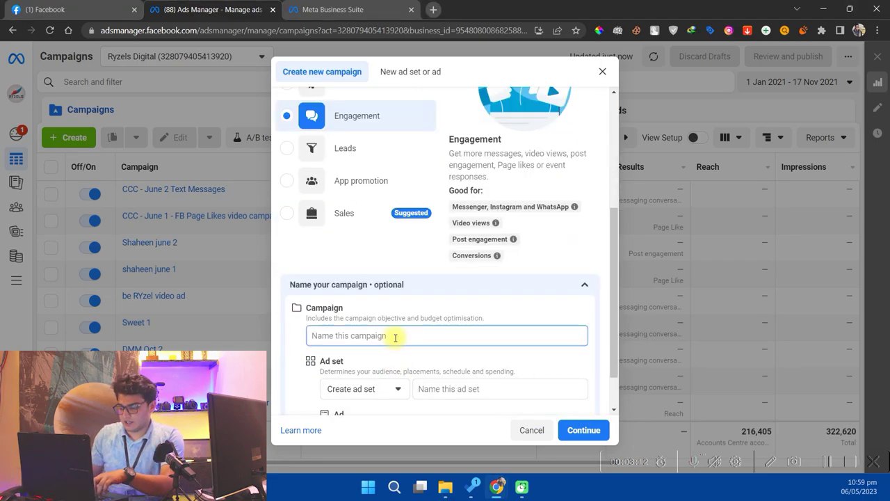
type("KKH  - Test")
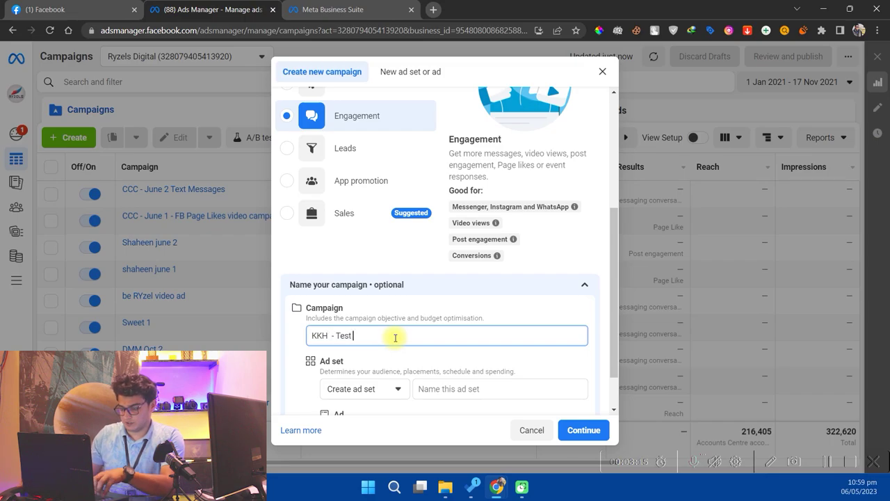
key("ctrl+a")
key("ctrl+c")
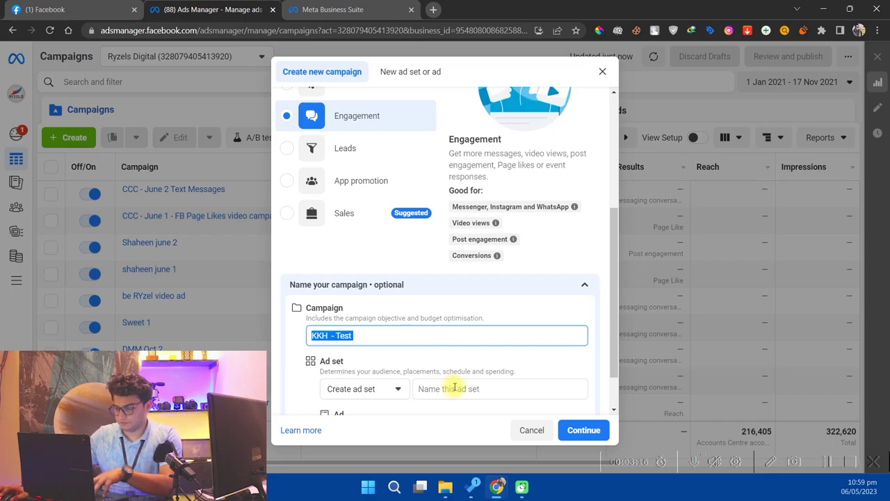
left_click(456, 387)
key("ctrl+v")
scroll(449, 387, "down", 1)
left_click(446, 388)
key("ctrl+v")
left_click(583, 429)
Choose the manual engagement campaign setup and proceed past the campaign settings to the ad set.
left_click(379, 291)
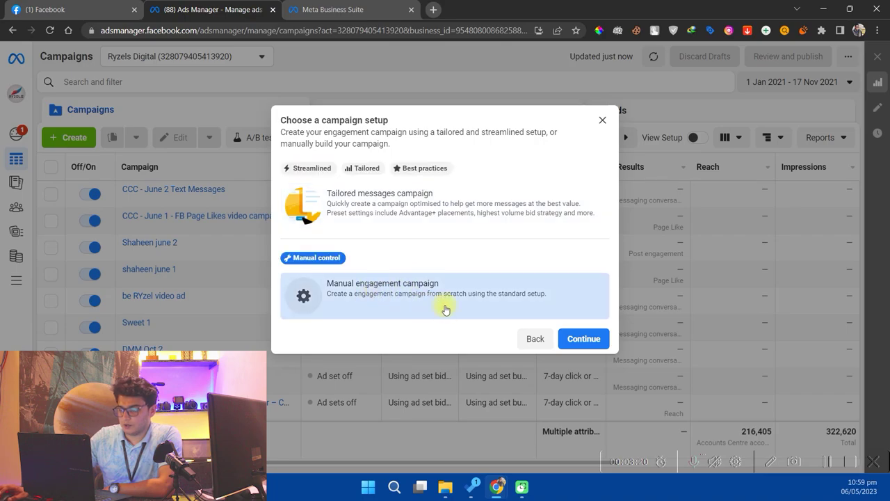
left_click(585, 338)
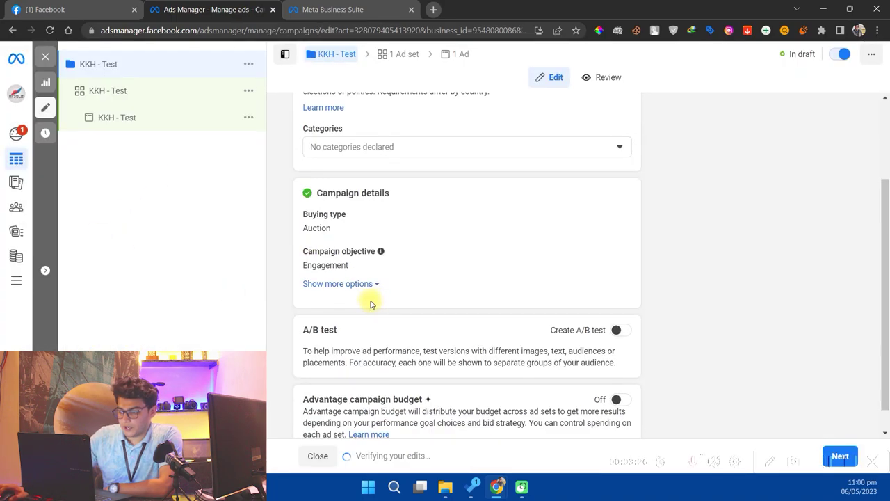
scroll(365, 302, "down", 2)
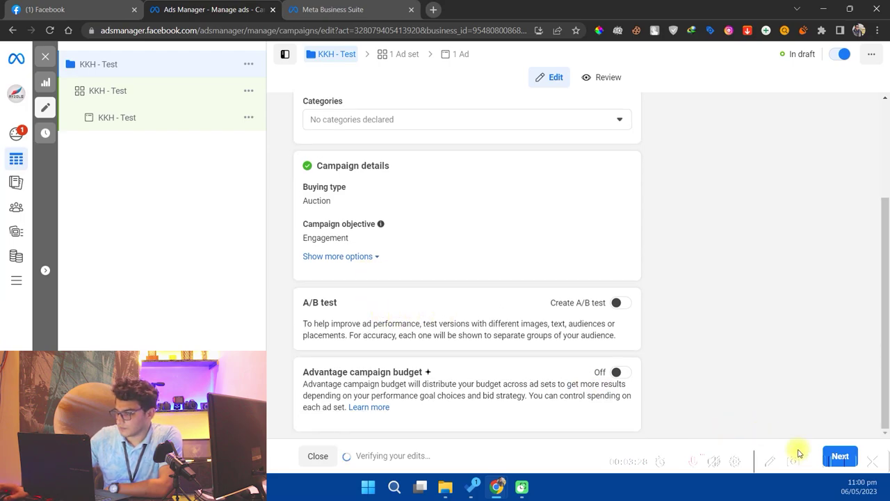
left_click(837, 454)
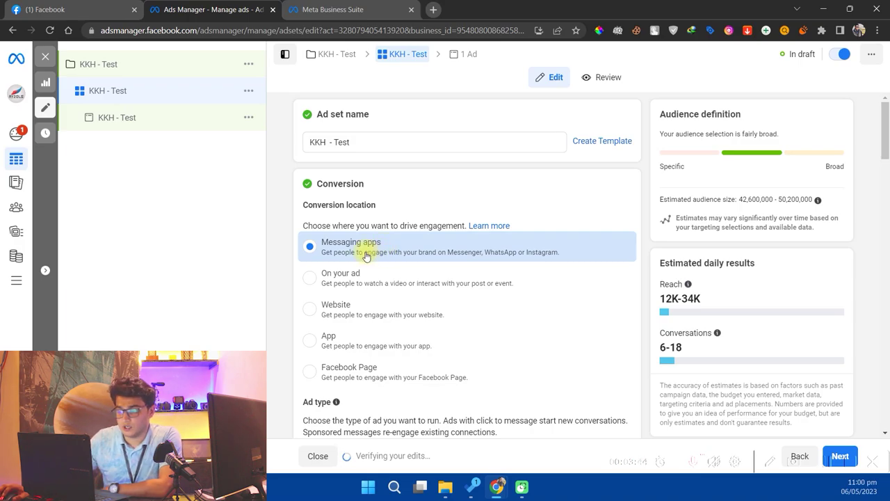
Set the ad set's Facebook Page to Kissa Kahani Cafe.
scroll(366, 252, "down", 3)
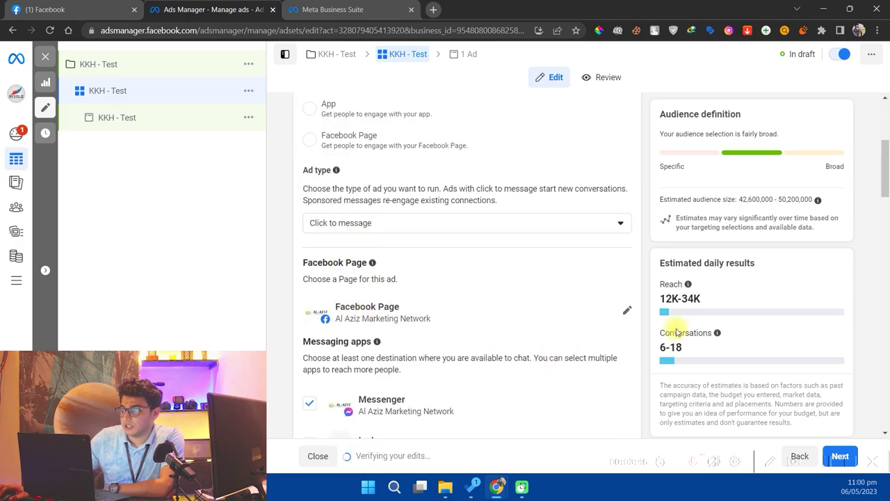
left_click(626, 313)
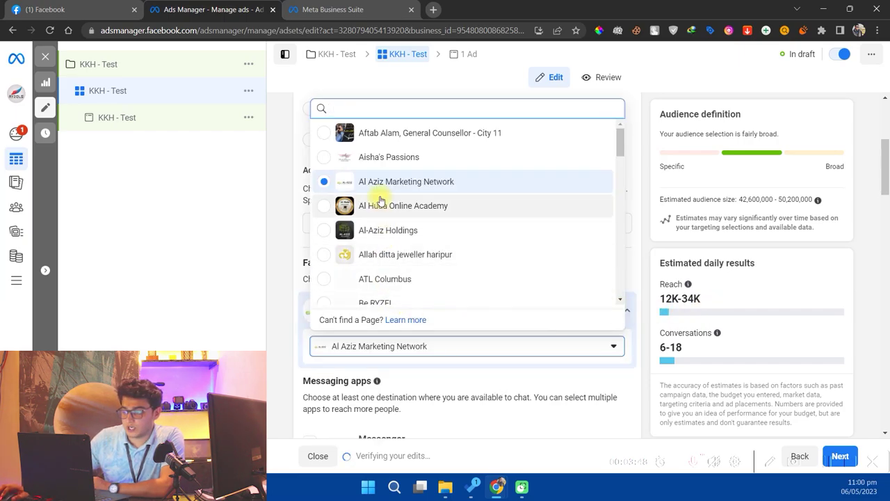
type("kiss")
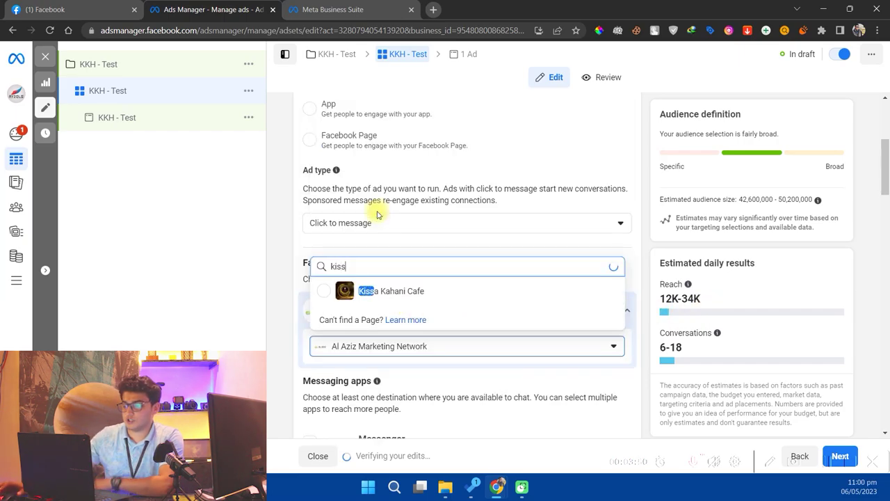
left_click(401, 298)
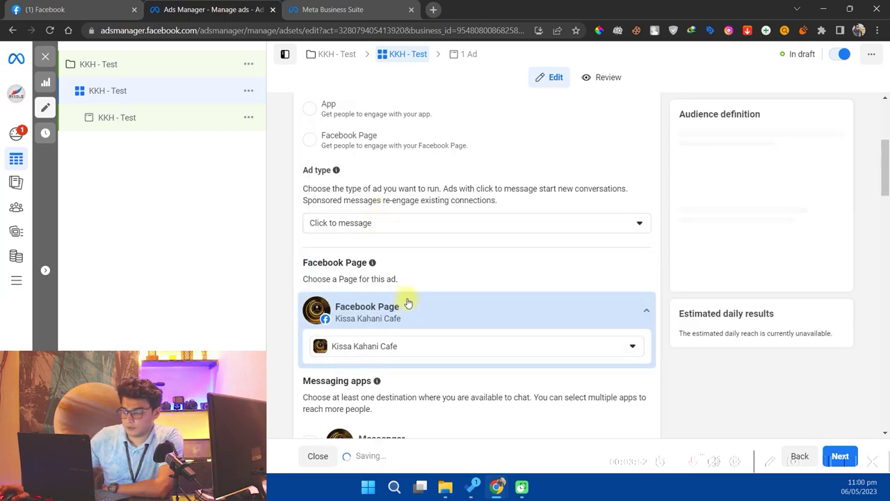
Review the ad set's messaging apps, budget, audience and placements, and proceed to the ad level.
scroll(408, 304, "down", 3)
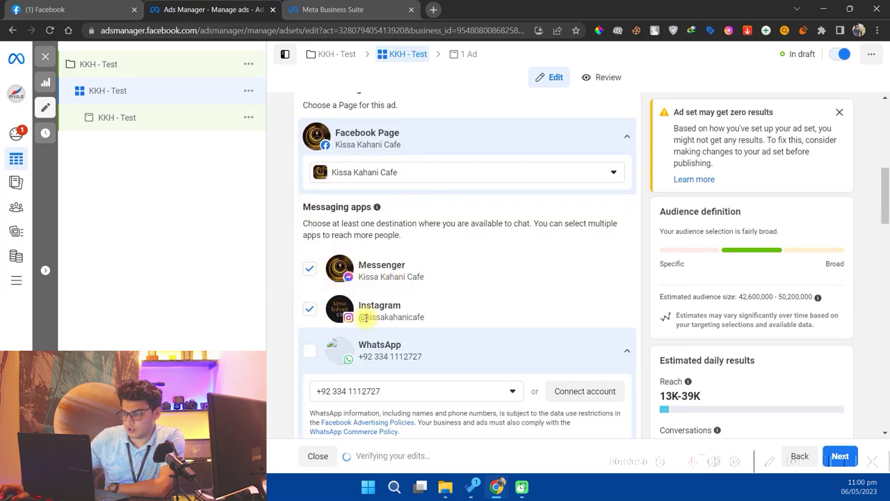
scroll(407, 327, "down", 3)
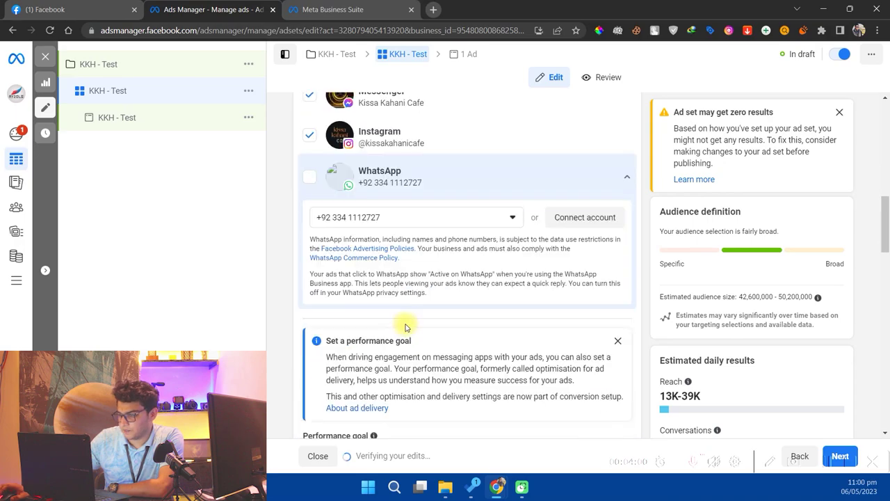
scroll(407, 327, "down", 3)
mouse_move(382, 312)
scroll(381, 311, "down", 3)
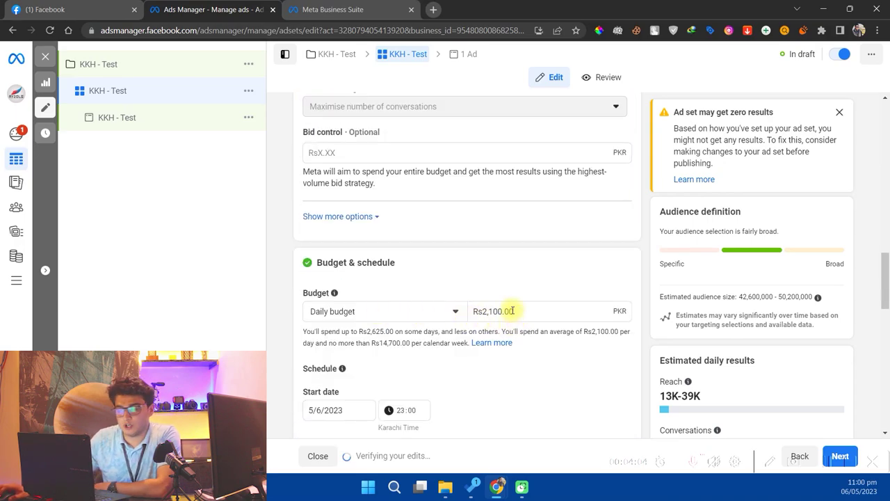
scroll(504, 310, "down", 9)
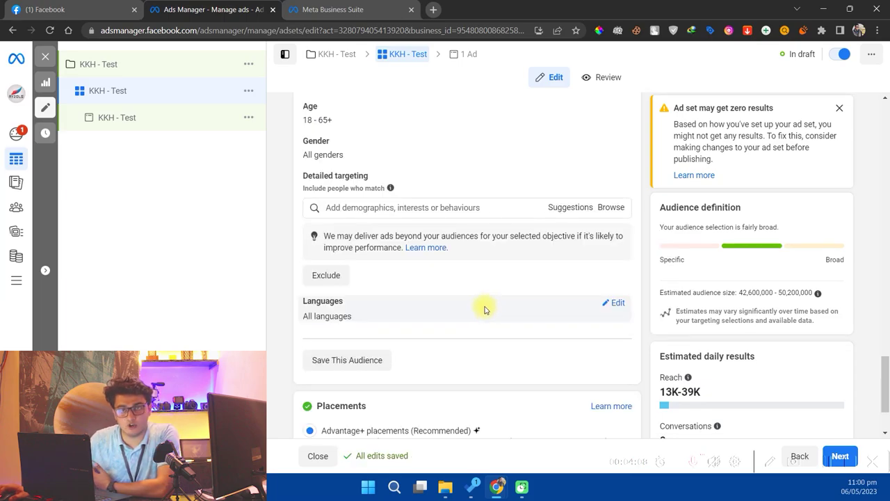
scroll(489, 307, "down", 2)
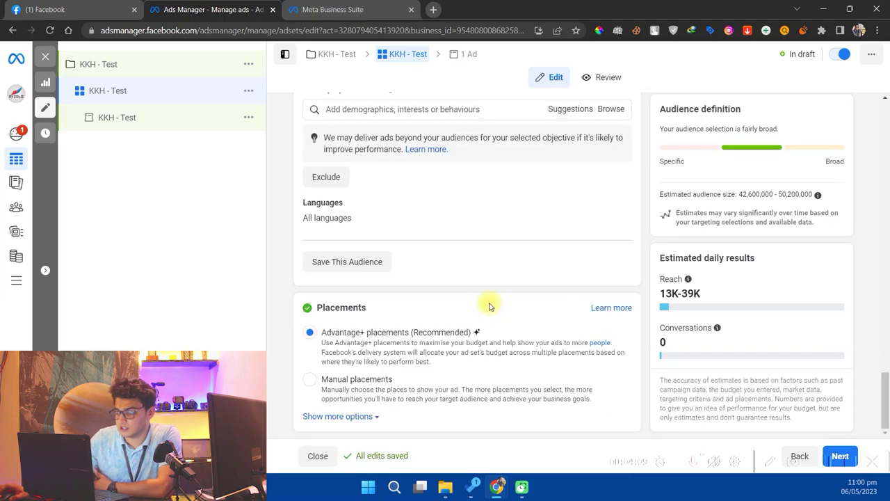
left_click(840, 455)
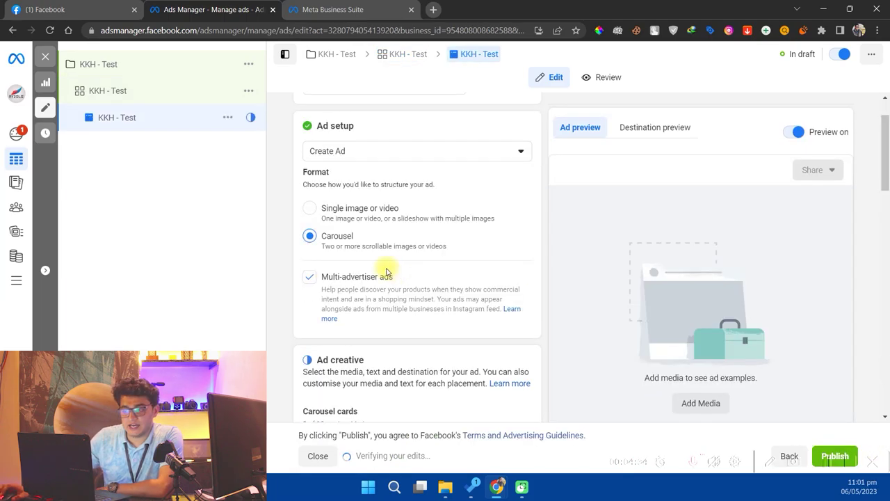
Select Create Ad as the ad setup type for the ad.
scroll(376, 223, "up", 1)
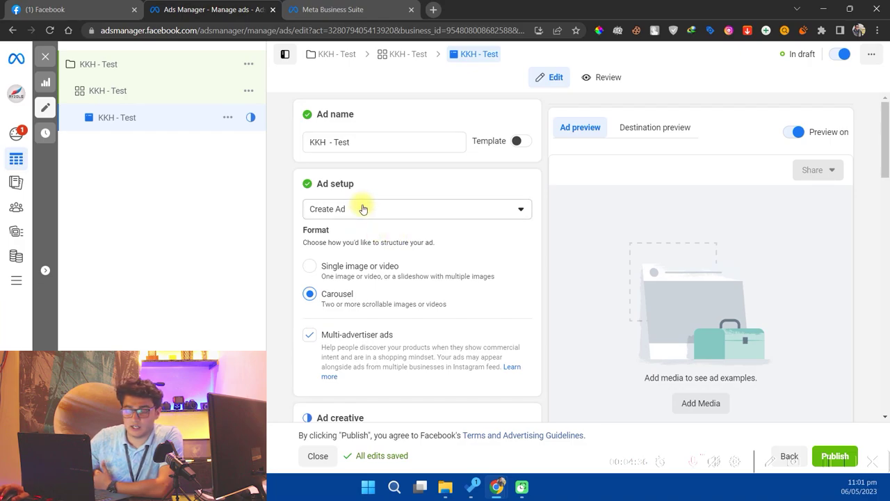
left_click(362, 209)
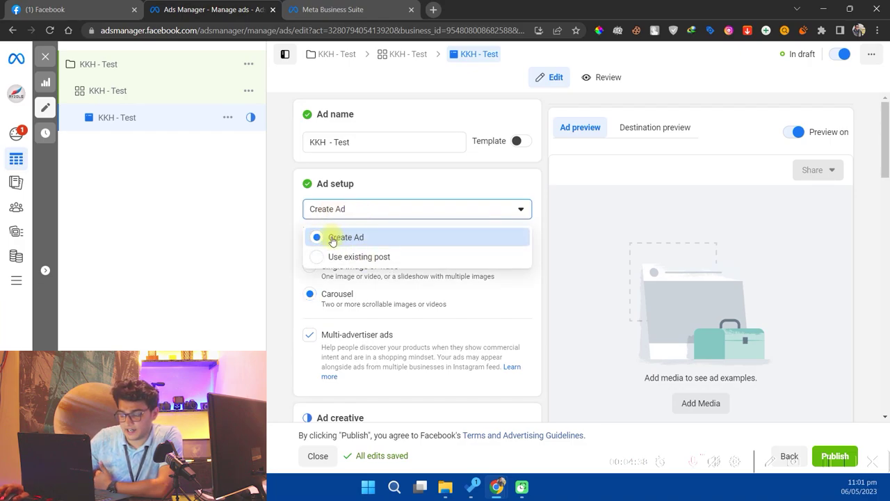
left_click(339, 237)
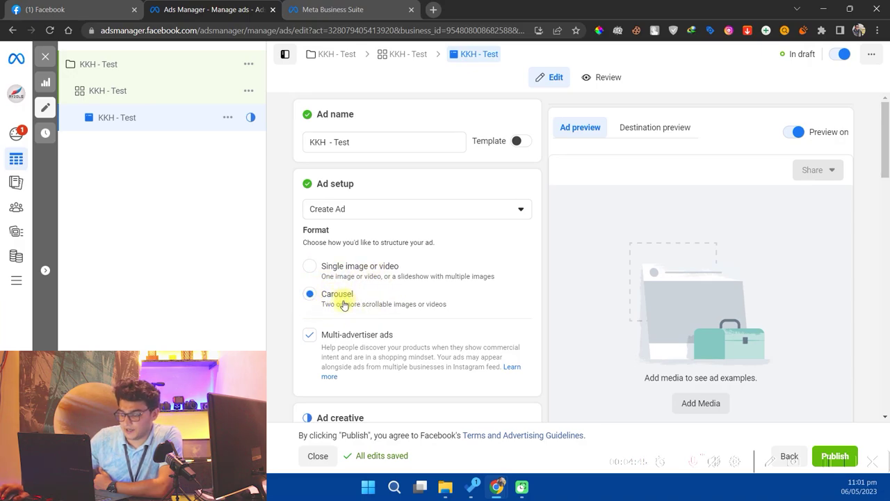
Look over the carousel ad's creative settings and start adding image cards to the carousel.
scroll(355, 279, "down", 2)
scroll(374, 259, "down", 3)
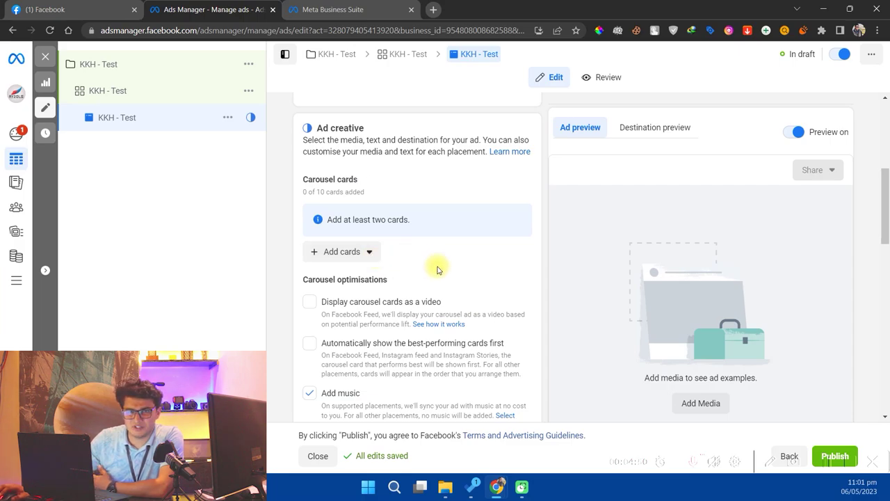
scroll(439, 270, "down", 6)
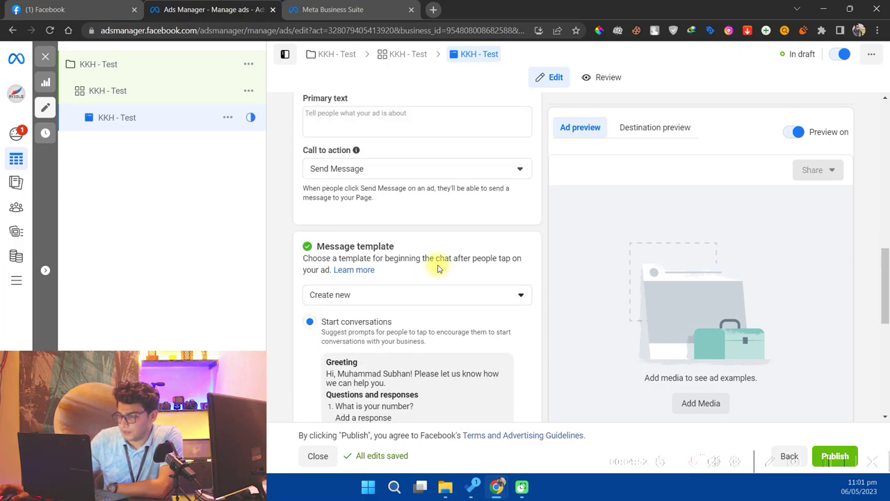
scroll(438, 270, "up", 6)
scroll(338, 155, "up", 2)
scroll(357, 278, "down", 2)
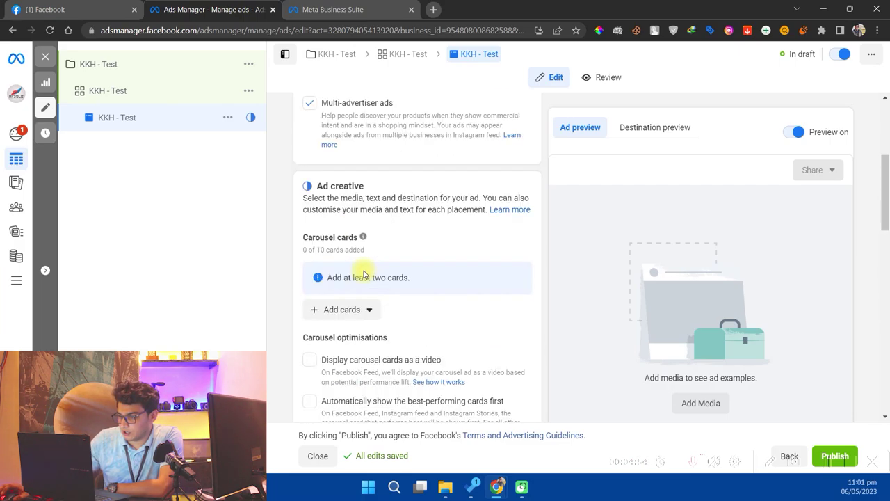
left_click(360, 310)
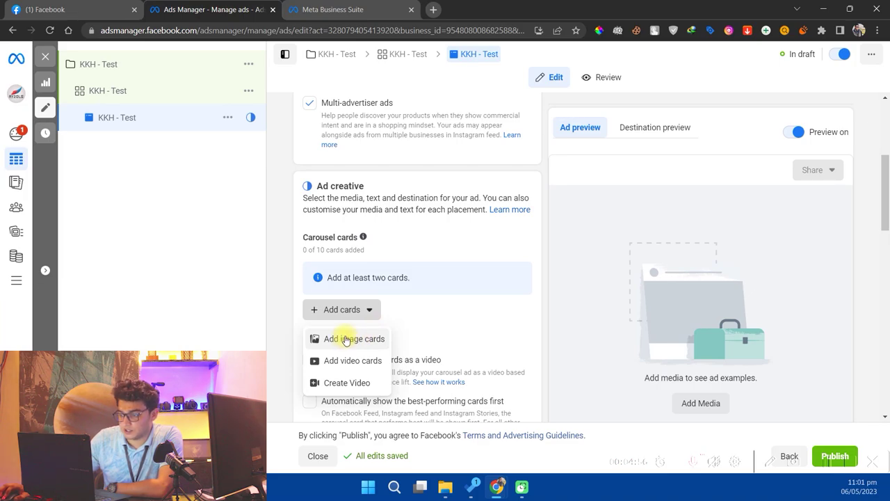
left_click_drag(329, 281, 407, 284)
left_click(358, 309)
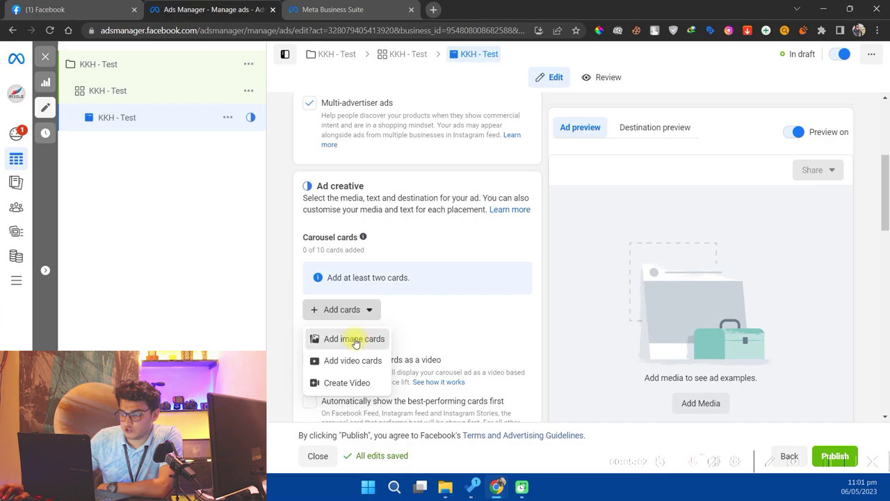
left_click(357, 343)
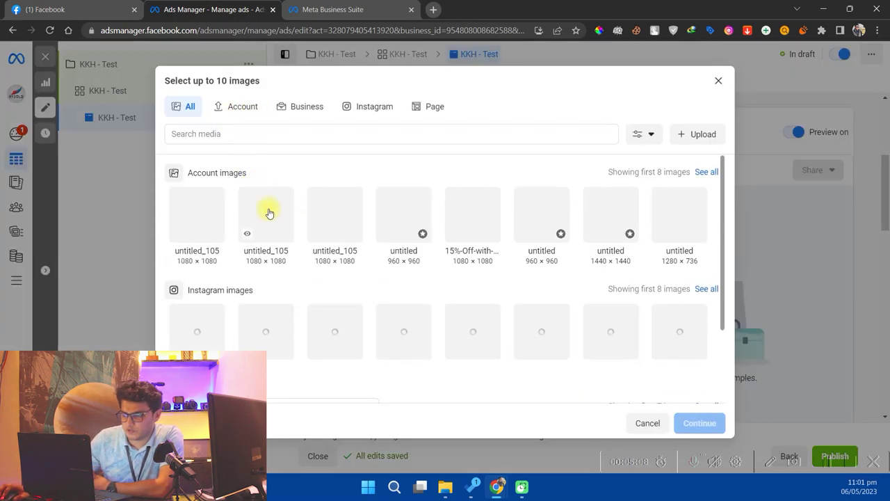
Add six consecutive Instagram images, from the Grill Steaks post through the Grilled Fish dishes post, as carousel cards.
scroll(348, 299, "down", 2)
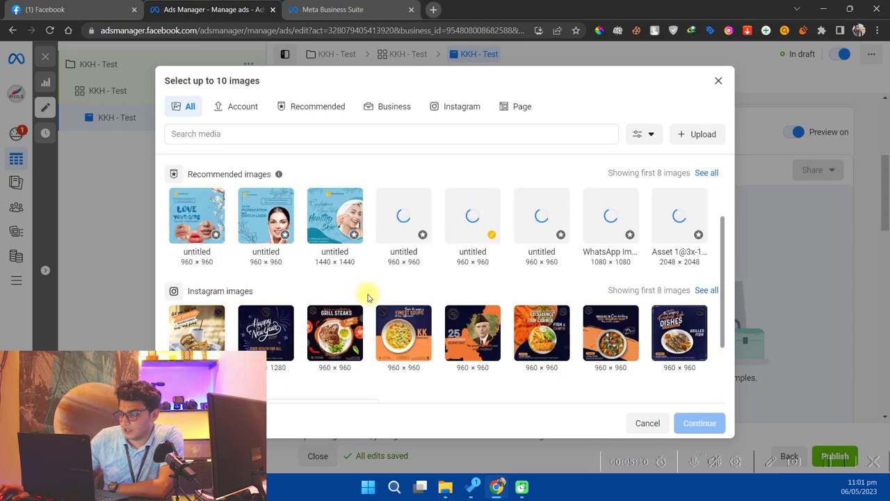
left_click(324, 346)
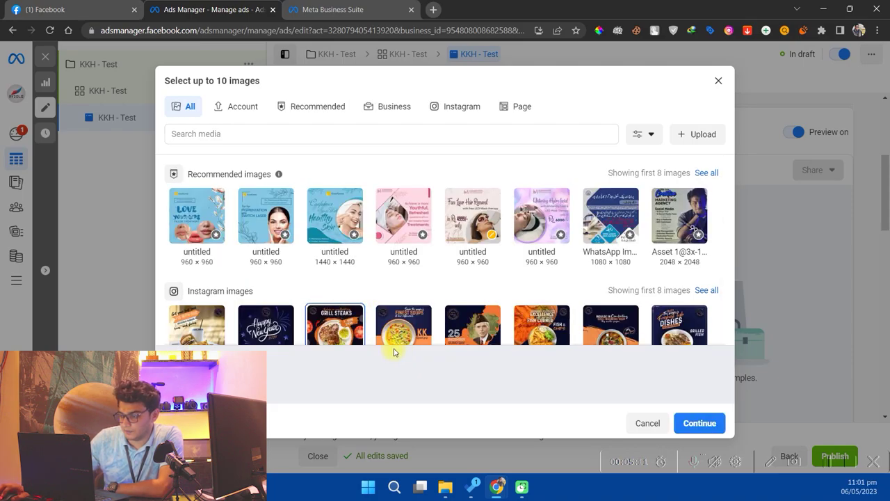
left_click(433, 329)
left_click(480, 328)
left_click(536, 330)
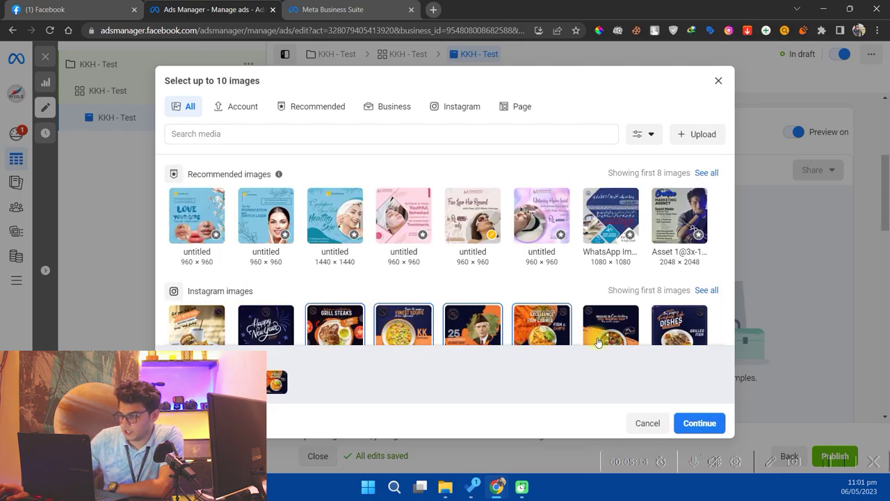
left_click(598, 341)
left_click(671, 331)
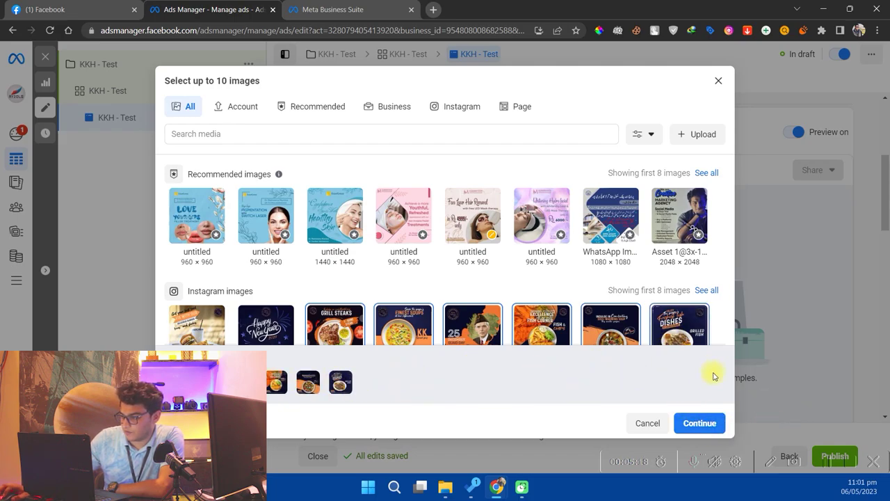
left_click(700, 423)
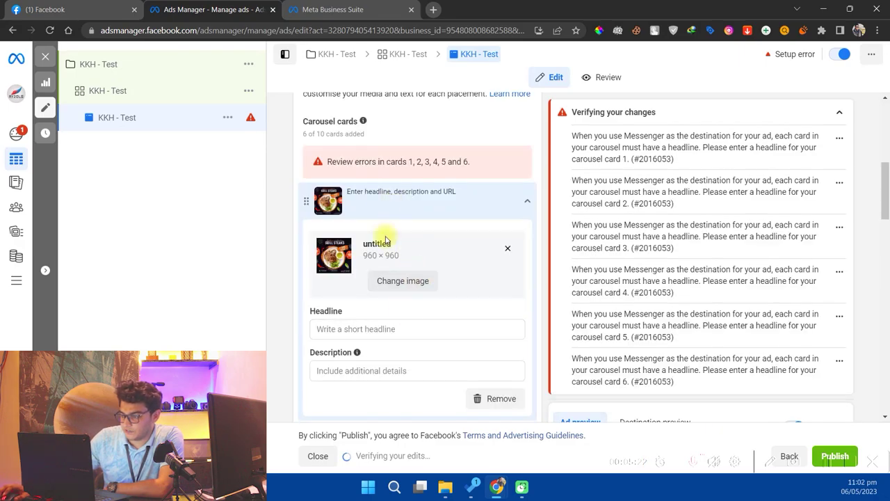
Check the carousel card errors and set the first two cards' headlines to "griull steaks" and "kkh bbq".
left_click_drag(571, 136, 725, 389)
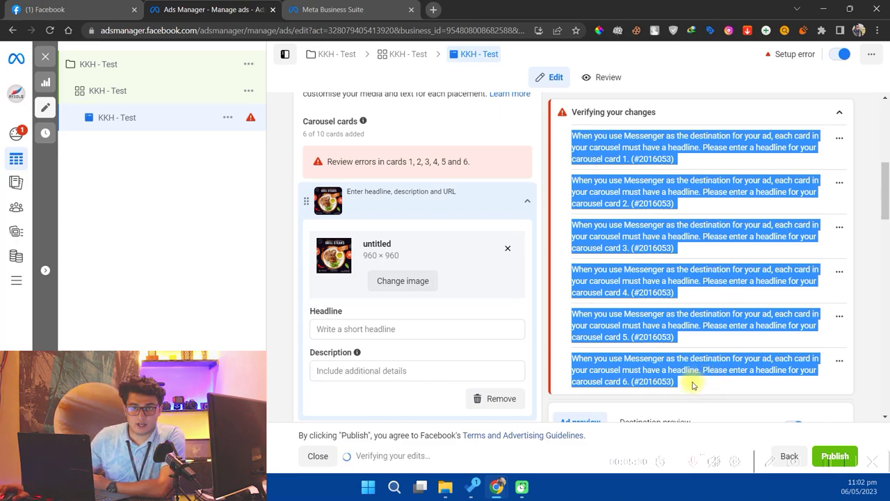
scroll(514, 296, "up", 1)
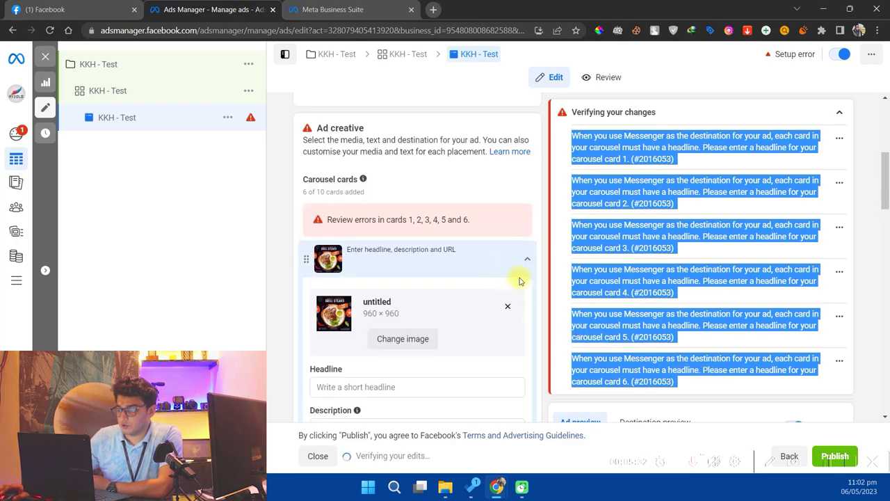
scroll(519, 280, "down", 1)
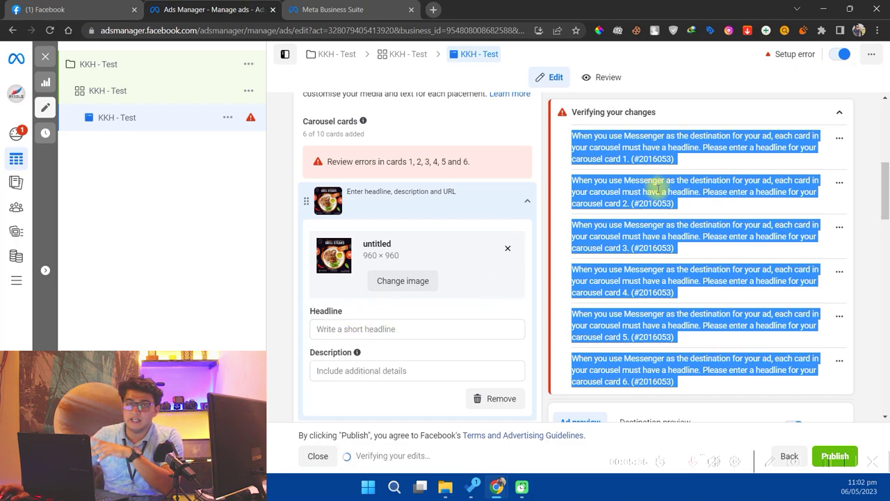
left_click(367, 329)
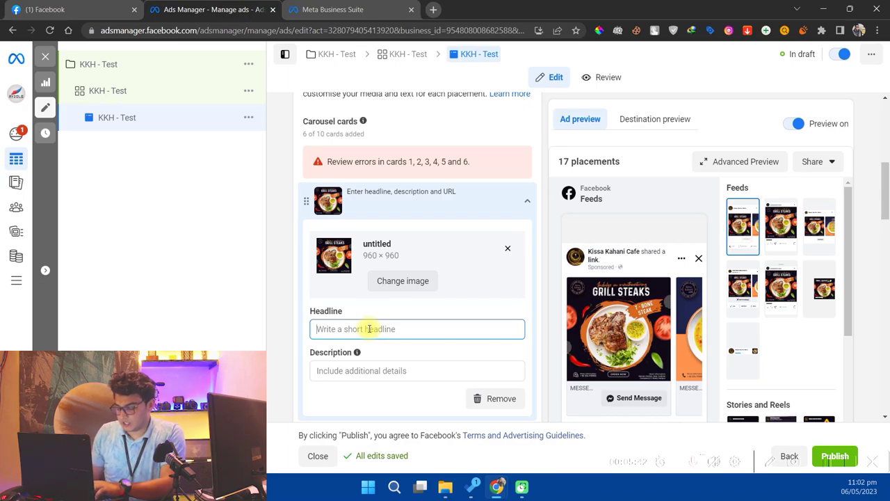
type("grill steaks")
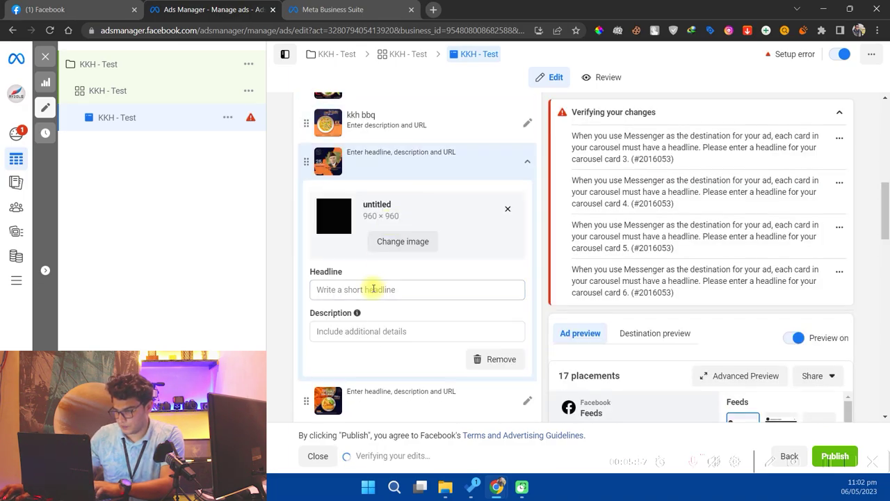
Set the headlines of the third to sixth cards to "the day", "samosa", "Achari Handi" and "Mexican food".
type("the day")
left_click(392, 327)
type("samosa")
left_click(371, 365)
type("Achari Handi")
left_click(355, 405)
type("Mexican food")
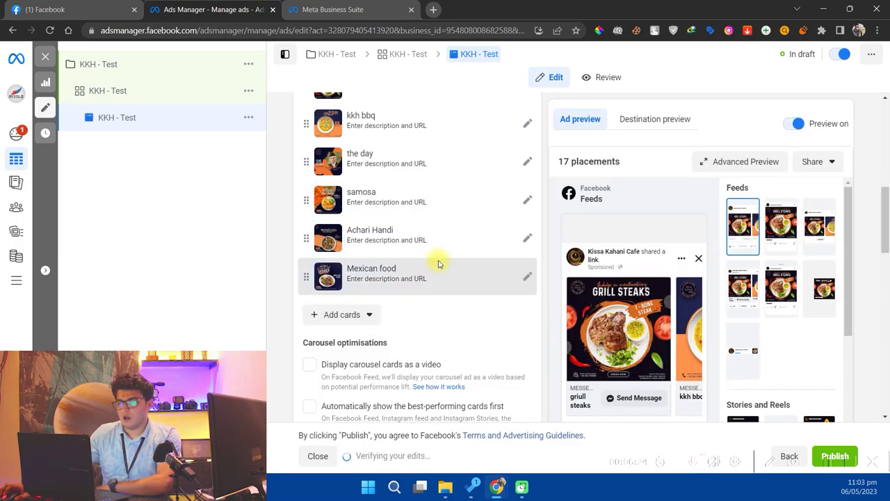
Review the carousel cards, optimisations and message template, and publish the KKH - Test campaign with its ad set and ad.
scroll(438, 263, "up", 2)
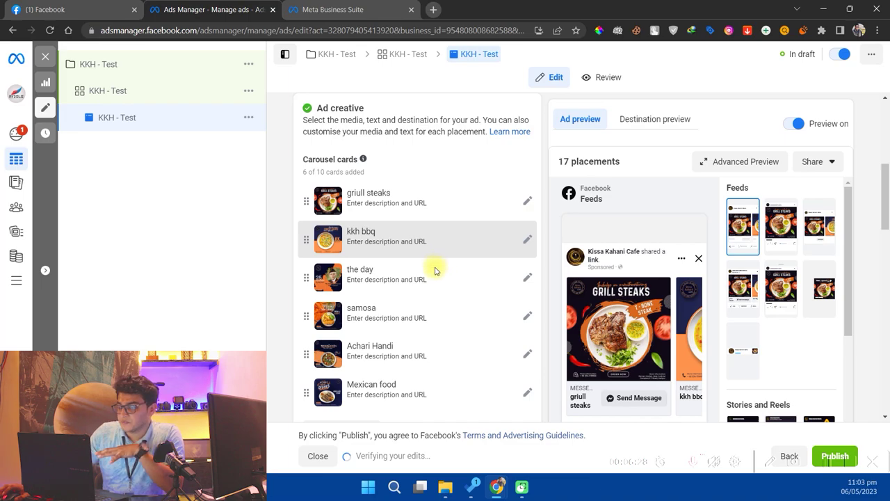
scroll(626, 141, "down", 4)
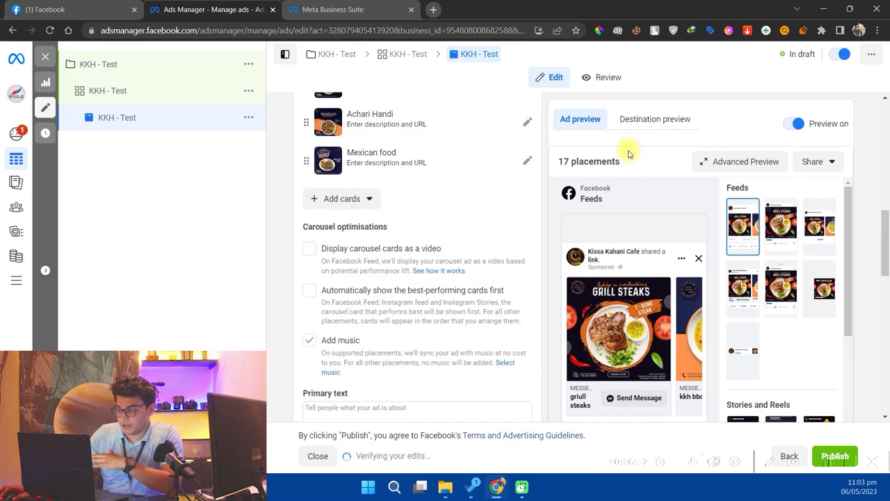
scroll(637, 196, "down", 4)
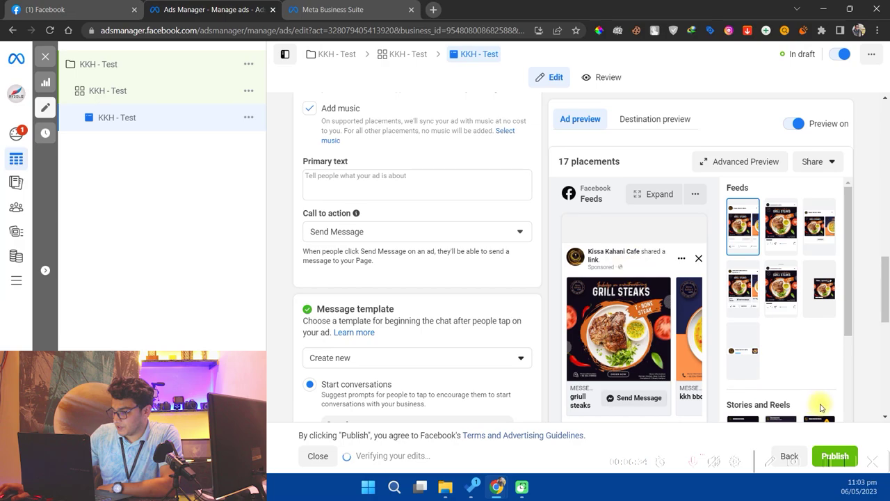
scroll(821, 407, "down", 3)
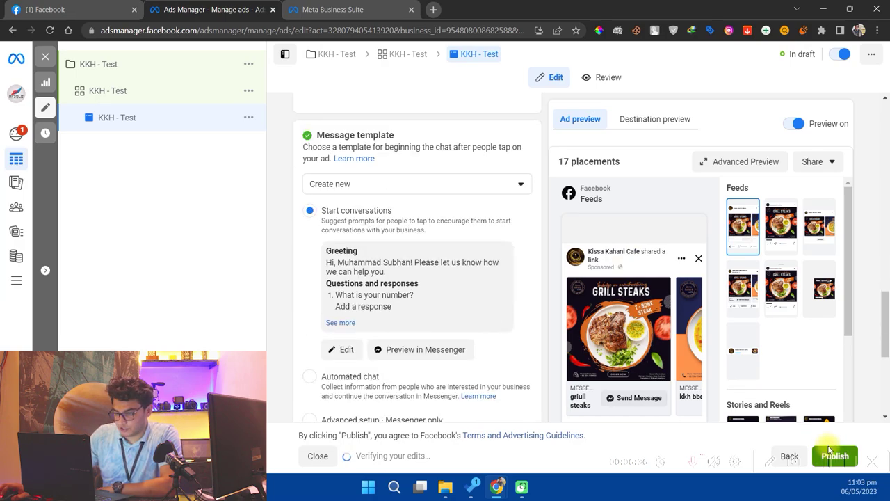
left_click(829, 452)
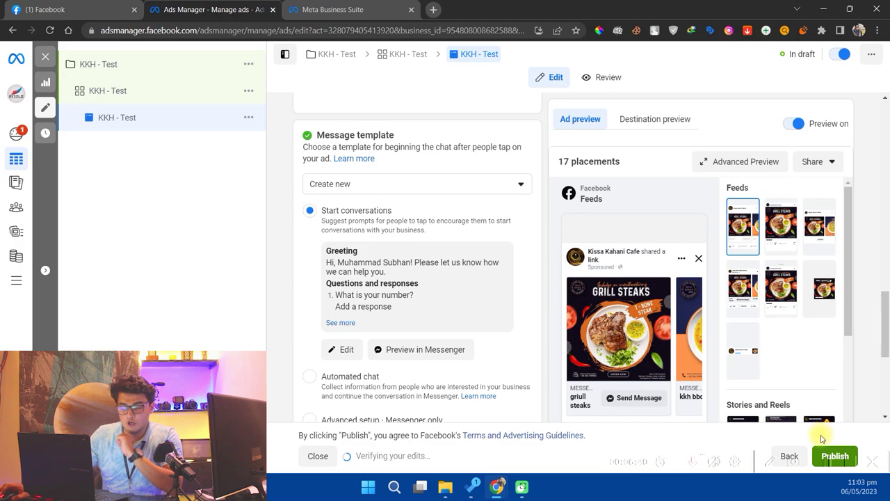
left_click(830, 452)
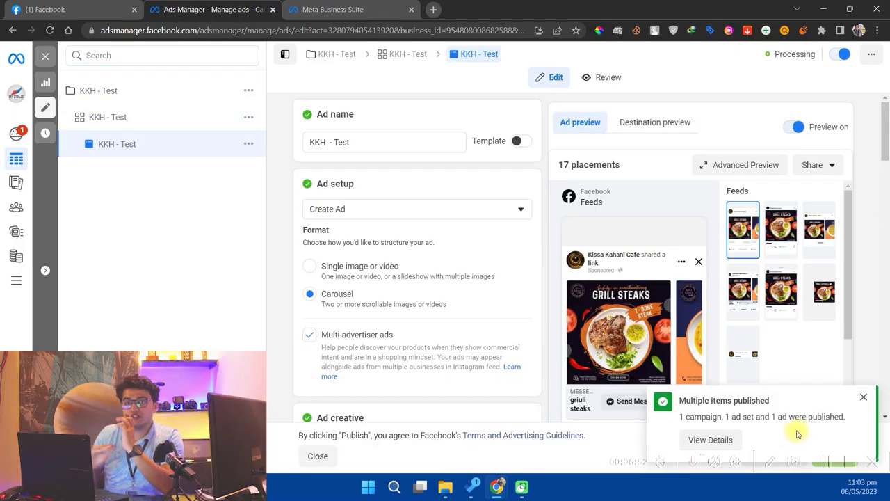
Close the ad editor and turn off the KKH - Test campaign in the campaigns list.
left_click(46, 57)
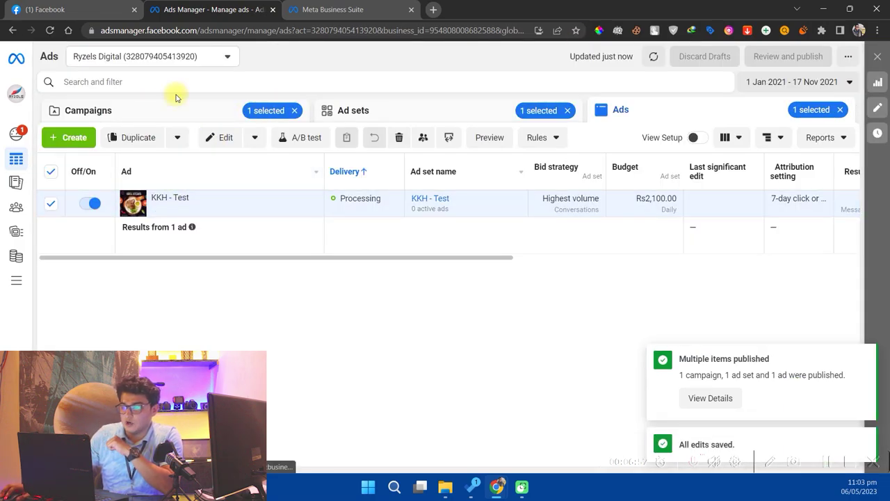
left_click(97, 110)
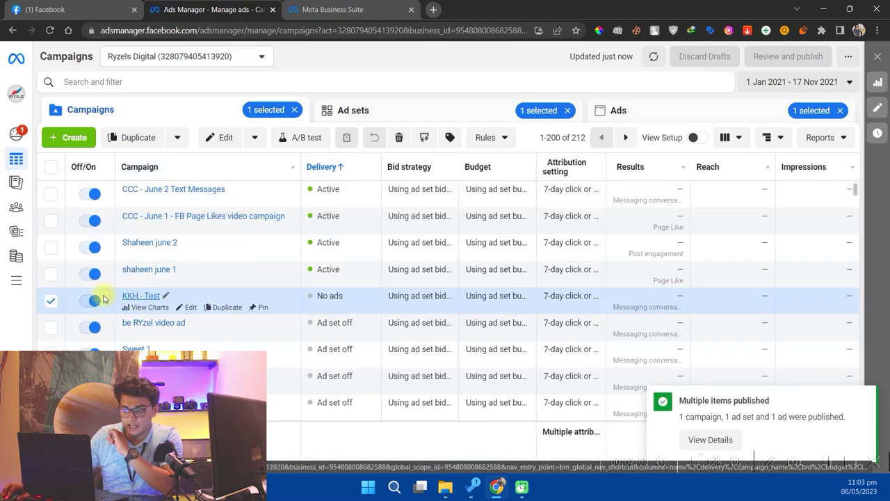
left_click(93, 300)
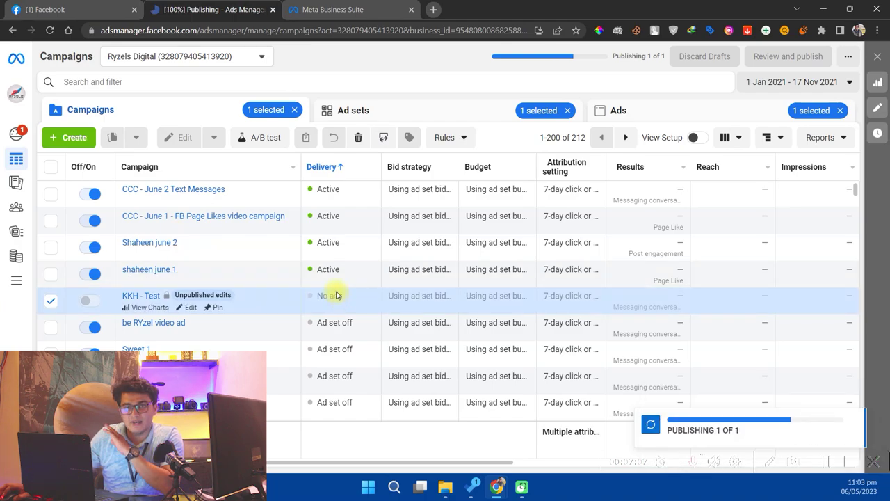
Open the Page posts tool from the full list of business tools.
left_click(34, 282)
scroll(278, 340, "down", 1)
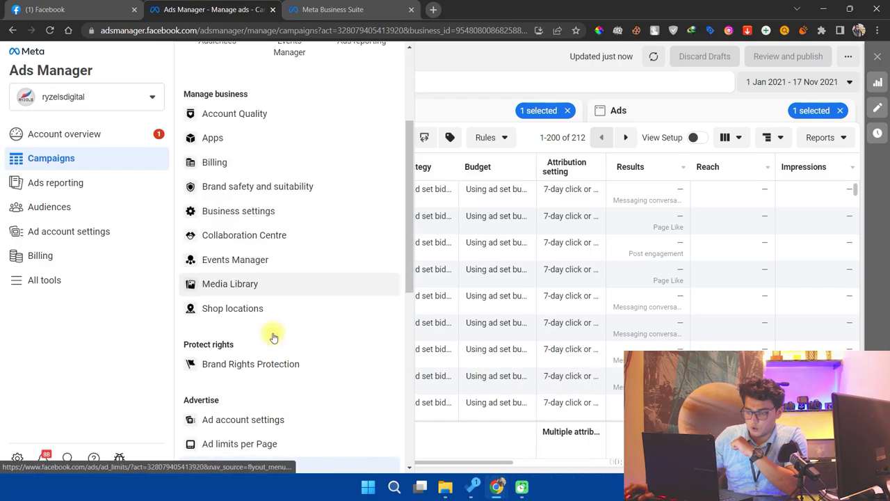
scroll(268, 335, "down", 2)
scroll(244, 375, "down", 4)
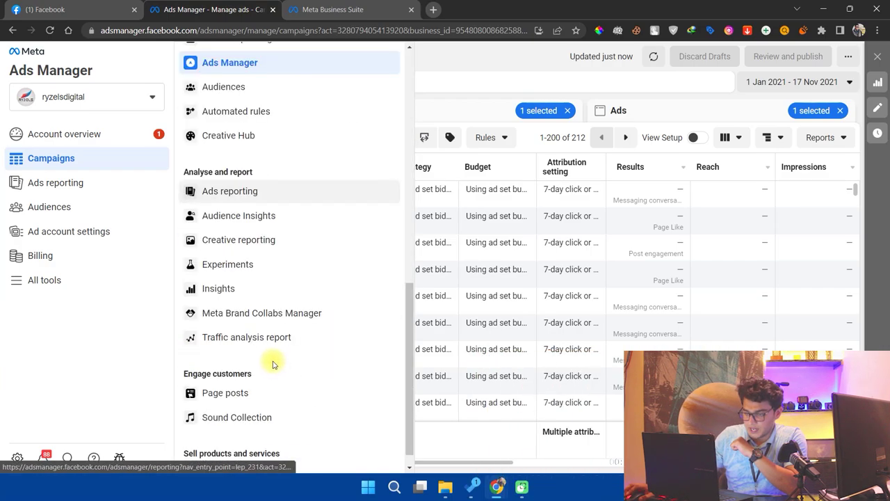
scroll(250, 370, "down", 1)
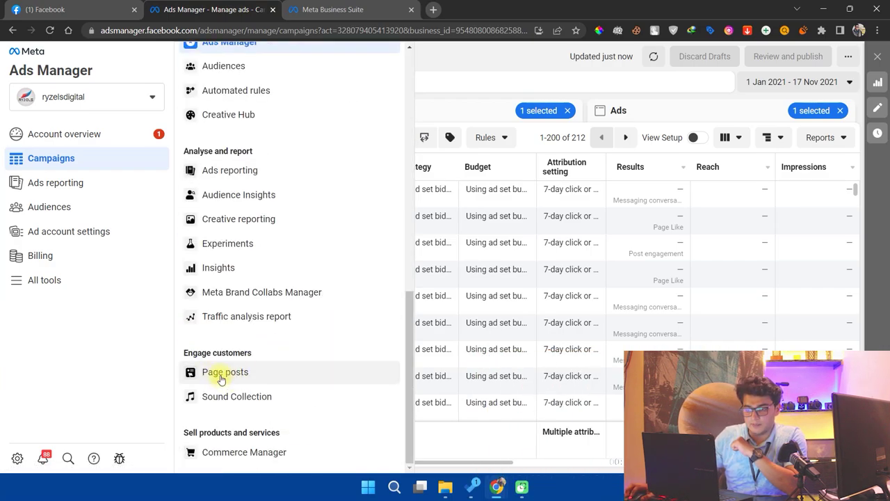
left_click(238, 374)
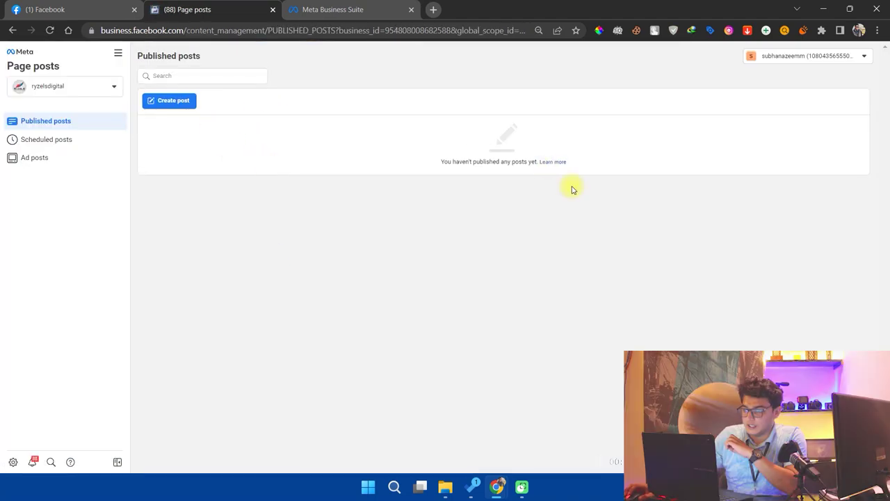
Find the Kissa Kahani Cafe Page among the business assets, including those of other accounts, and show its published posts.
left_click(793, 61)
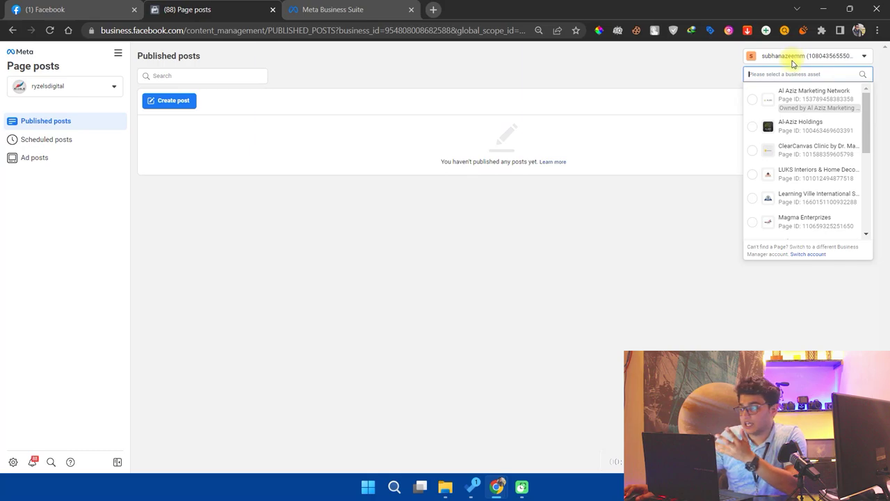
type("s")
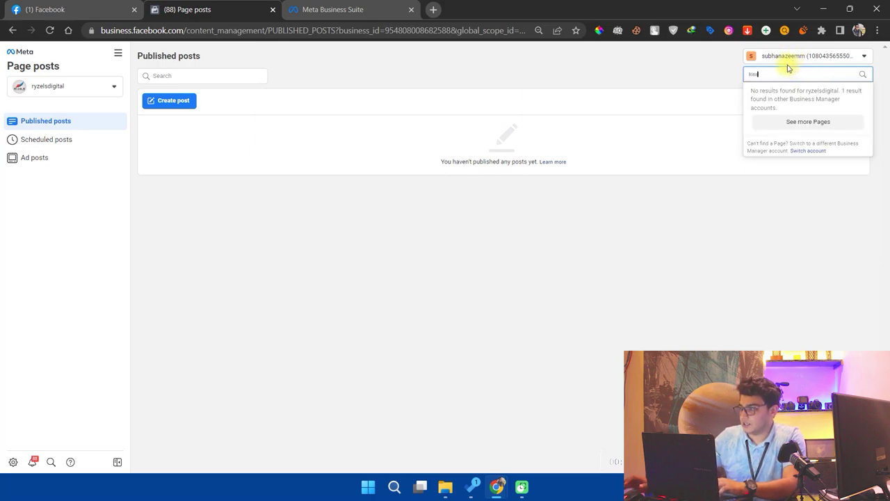
type("s")
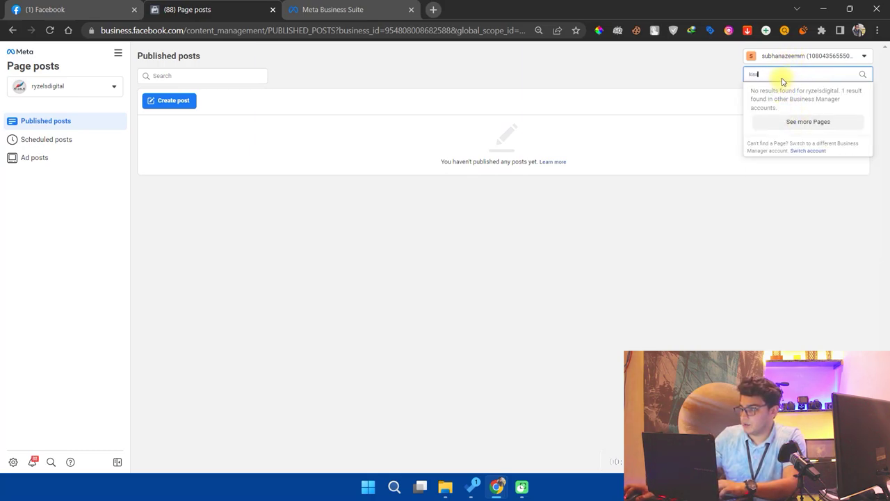
left_click(800, 122)
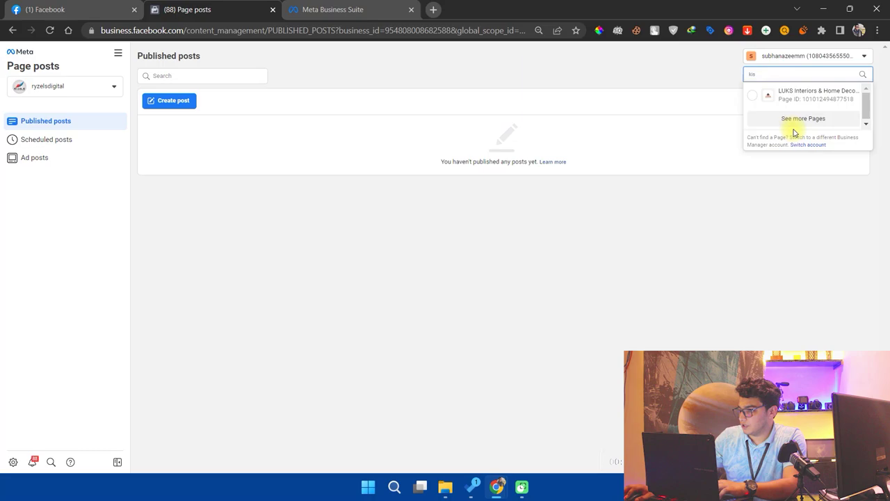
double_click(772, 75)
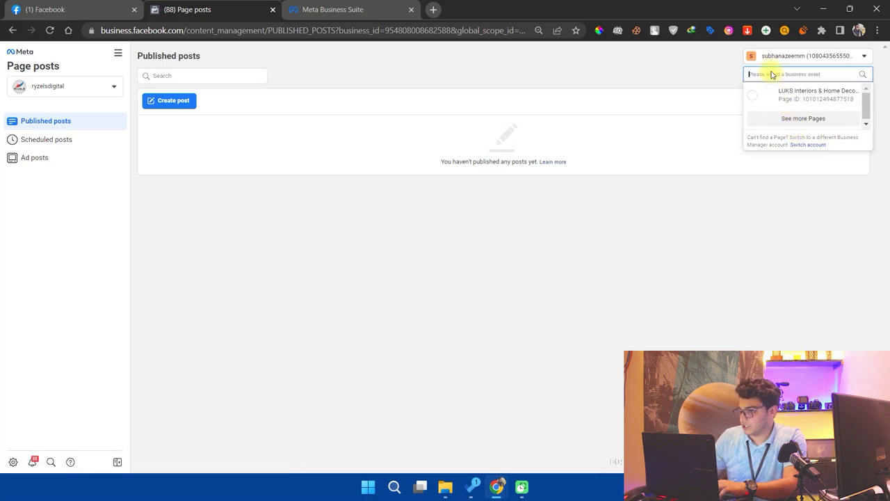
scroll(795, 209, "down", 5)
scroll(793, 180, "up", 5)
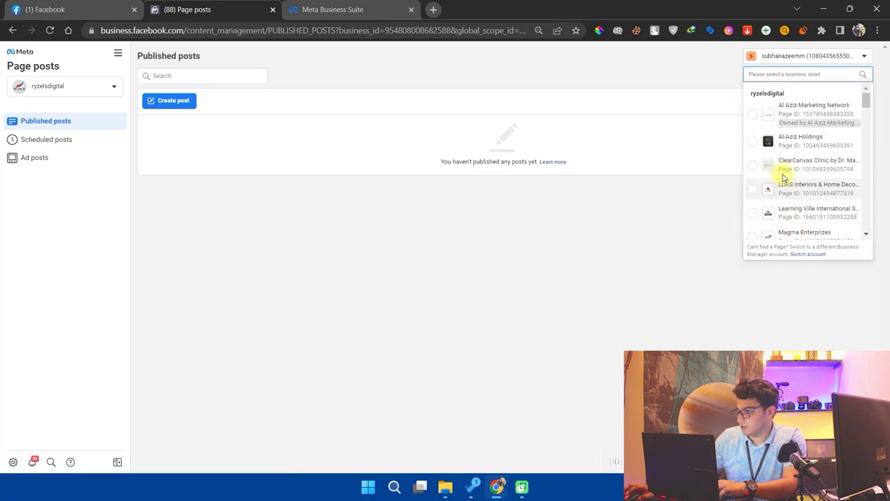
scroll(793, 175, "down", 10)
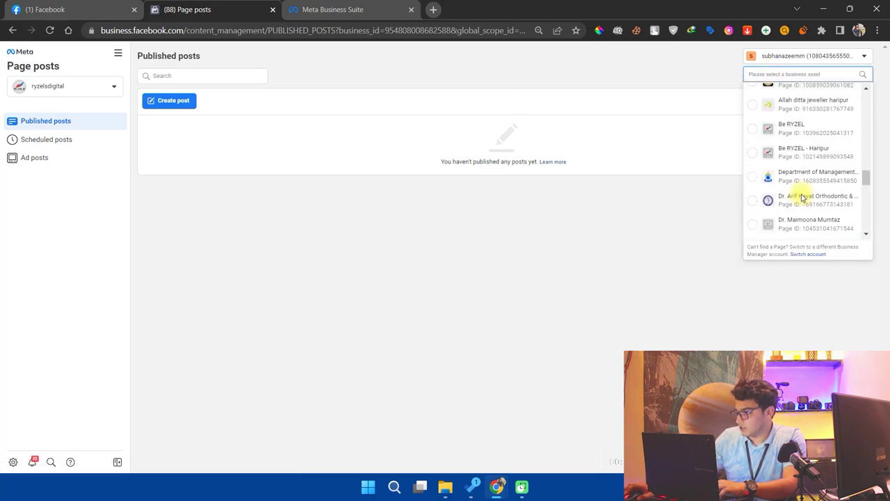
scroll(796, 194, "down", 6)
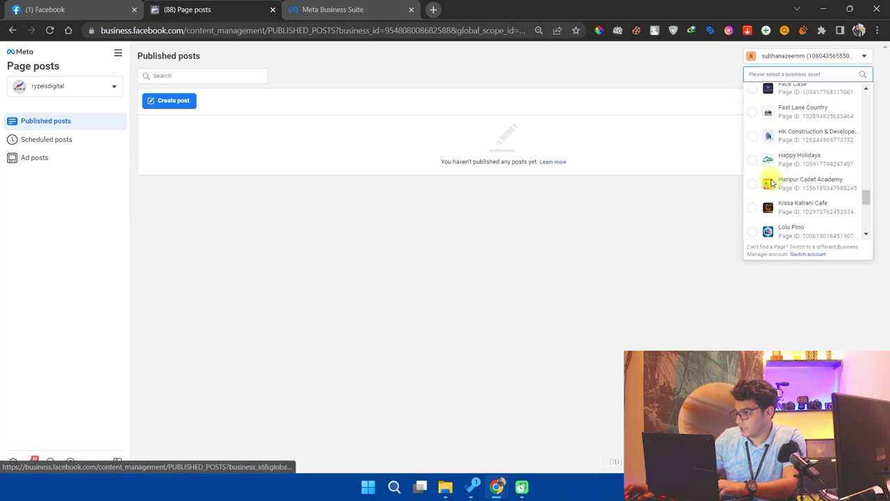
left_click(802, 209)
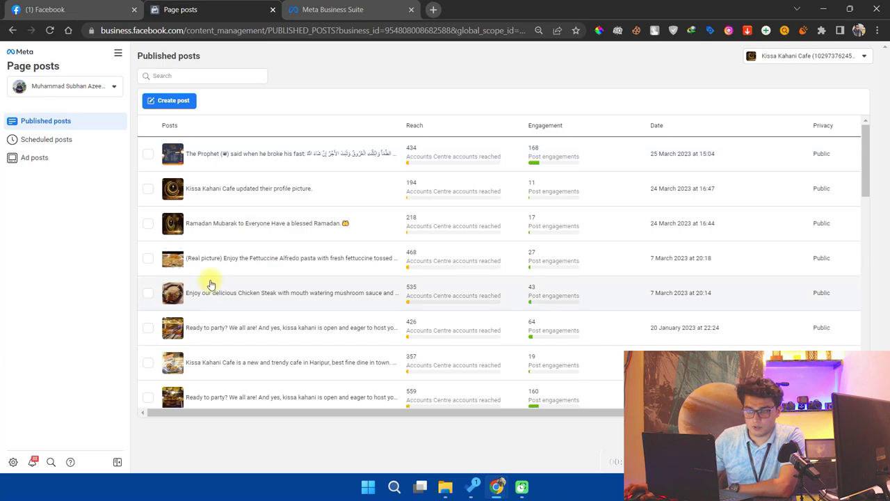
Open the ad posts and switch the displayed Page to Kissa Kahani Cafe.
left_click(60, 162)
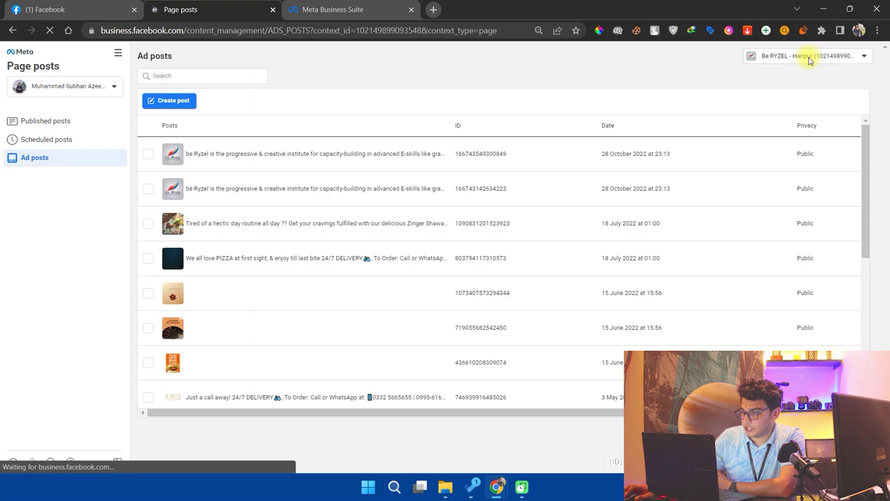
left_click(800, 57)
scroll(788, 190, "down", 5)
scroll(788, 189, "up", 3)
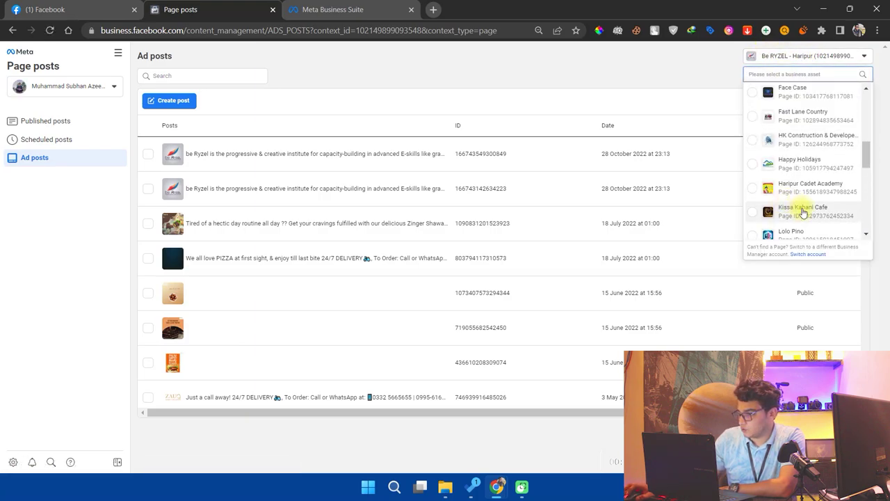
left_click(791, 207)
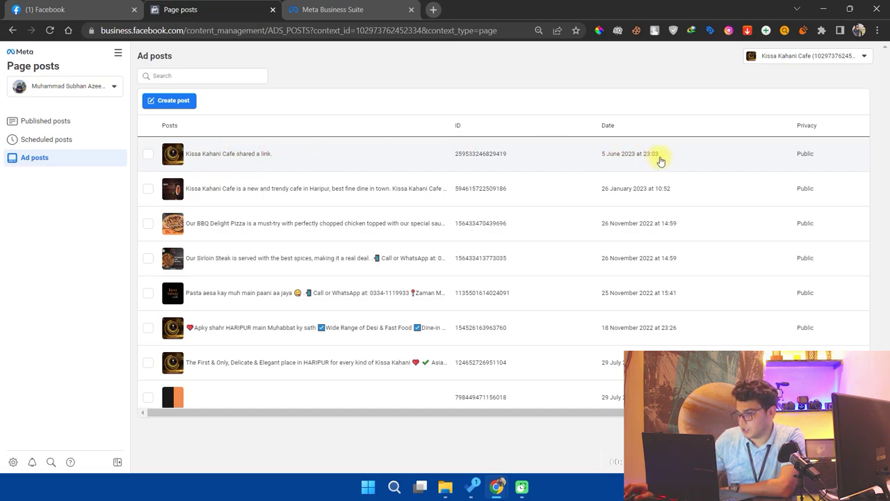
Open the details of the ad post dated 5 June 2023 and look through its carousel cards up to "Mexican food".
left_click(390, 151)
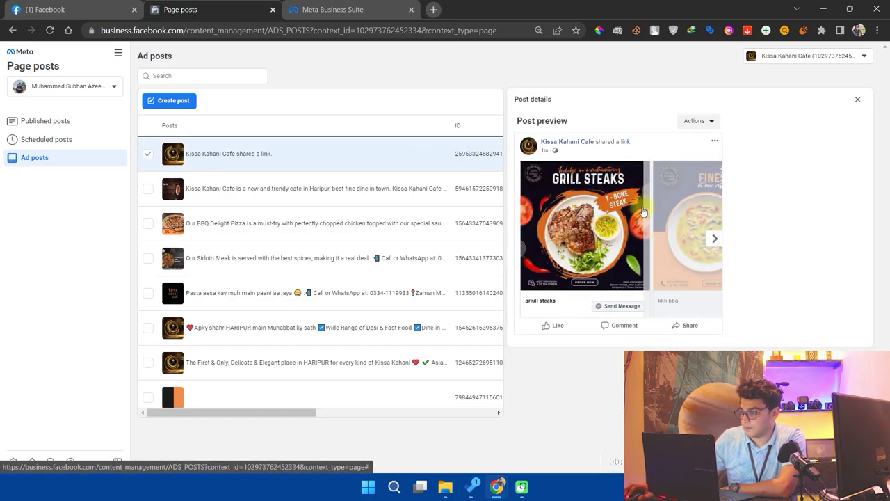
left_click(715, 238)
left_click(716, 240)
left_click(716, 239)
left_click(715, 239)
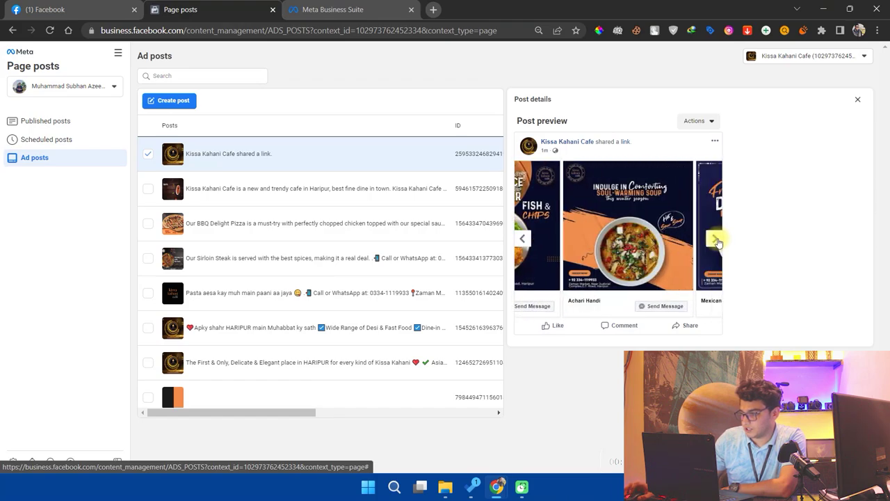
left_click(715, 238)
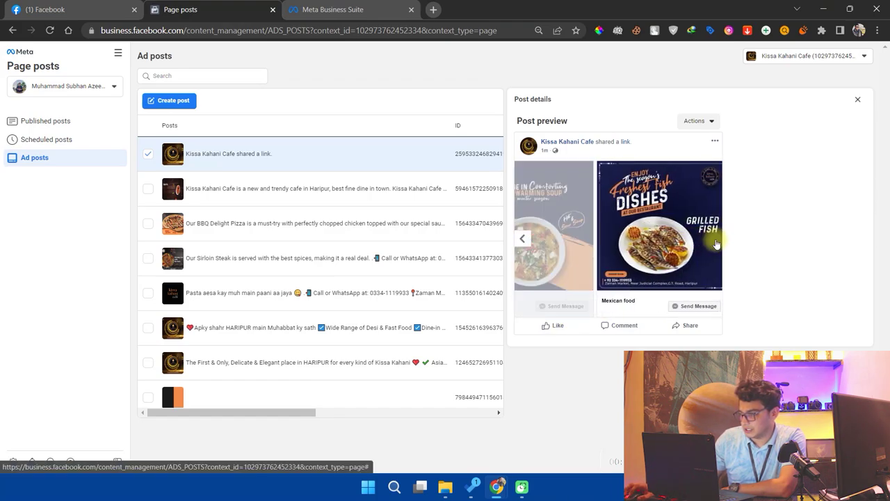
Publish the previewed carousel ad post to the Kissa Kahani Cafe Page and confirm.
left_click(693, 121)
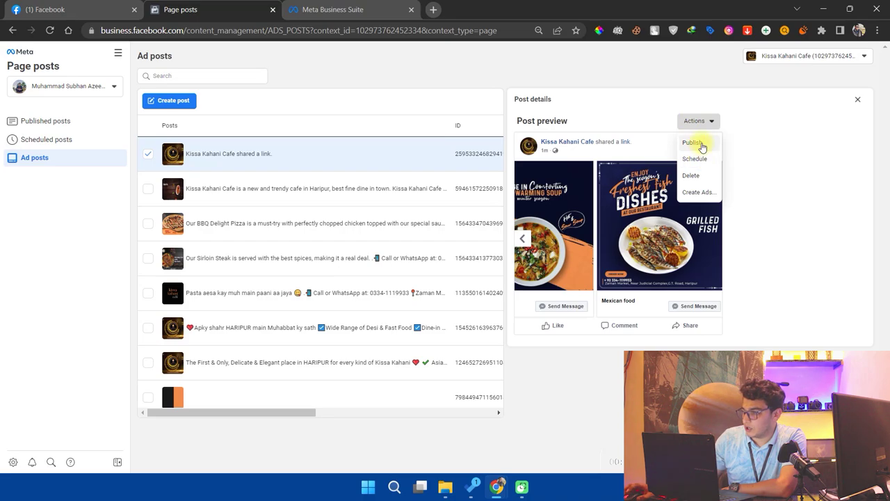
left_click(703, 145)
left_click(550, 207)
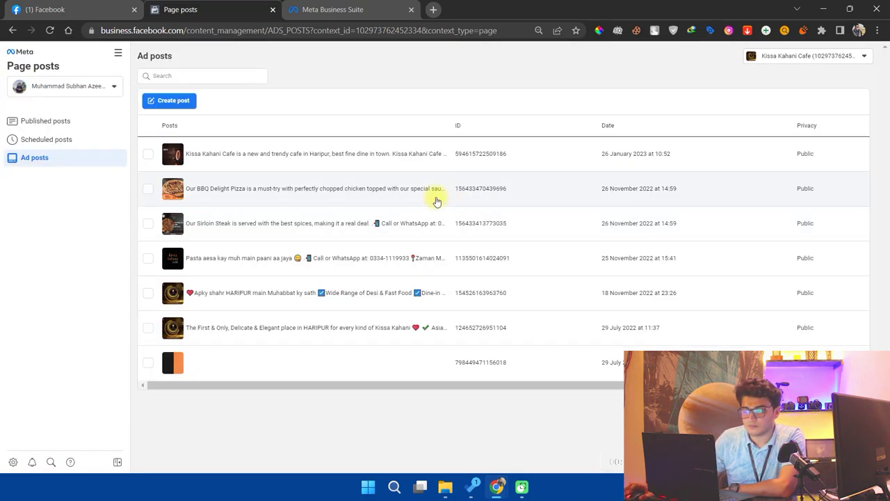
Reload the Kissa Kahani Cafe Page on Facebook, switch to the personal profile and dismiss the Page changes notice.
left_click(115, 7)
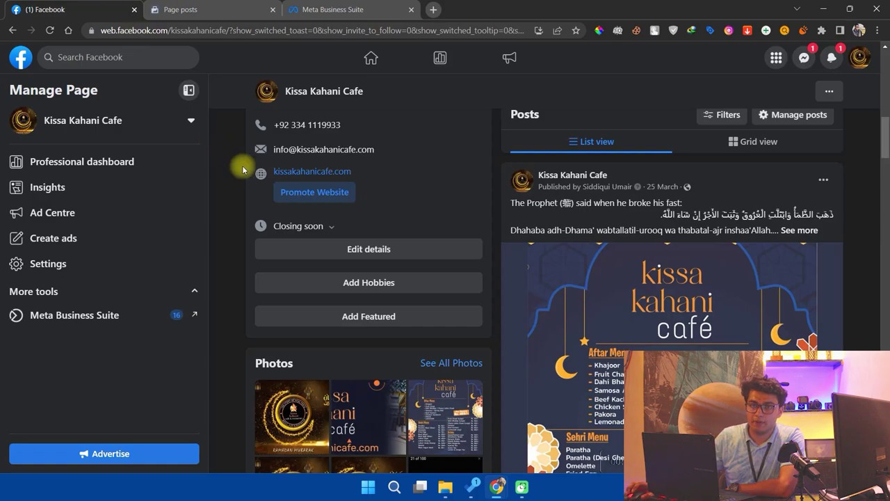
left_click(50, 30)
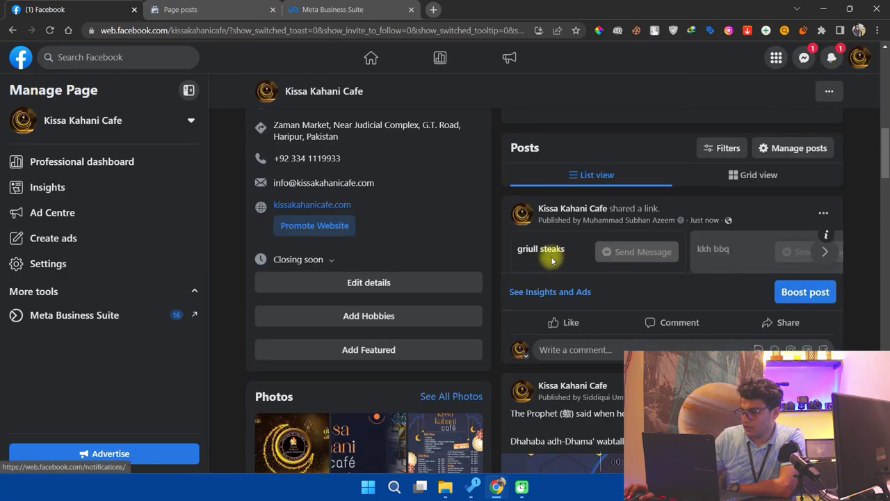
left_click(860, 69)
left_click(737, 143)
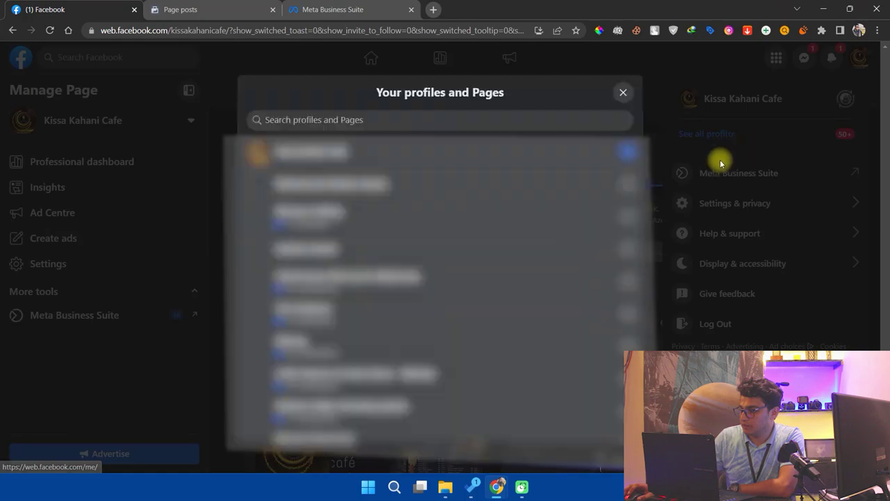
left_click(472, 194)
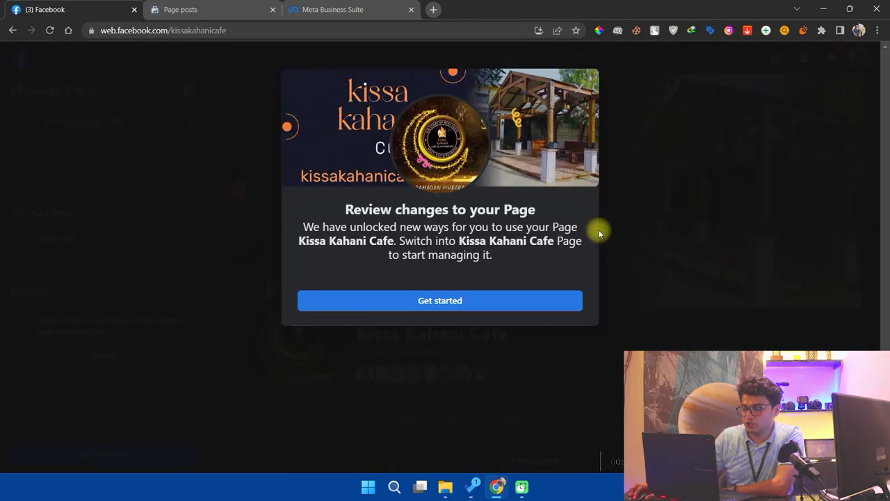
left_click(662, 158)
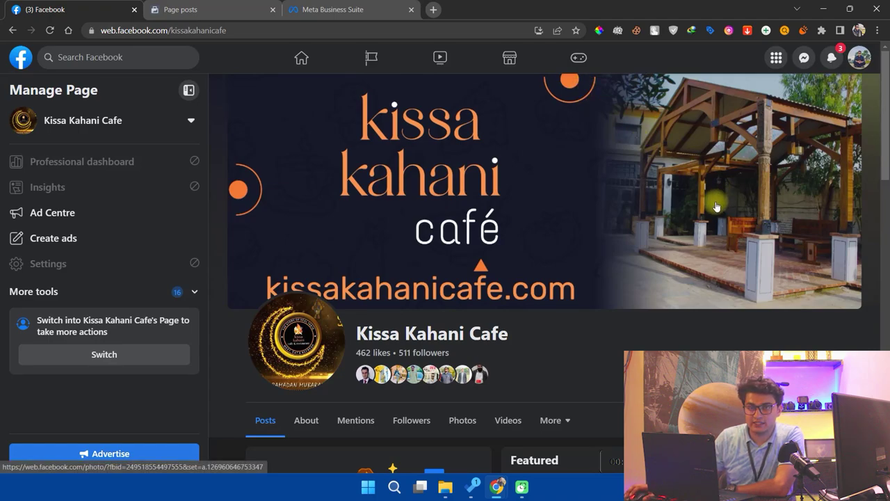
Examine the published carousel post on the Page, browsing its cards to "Mexican food" and back to "the day".
scroll(713, 209, "down", 10)
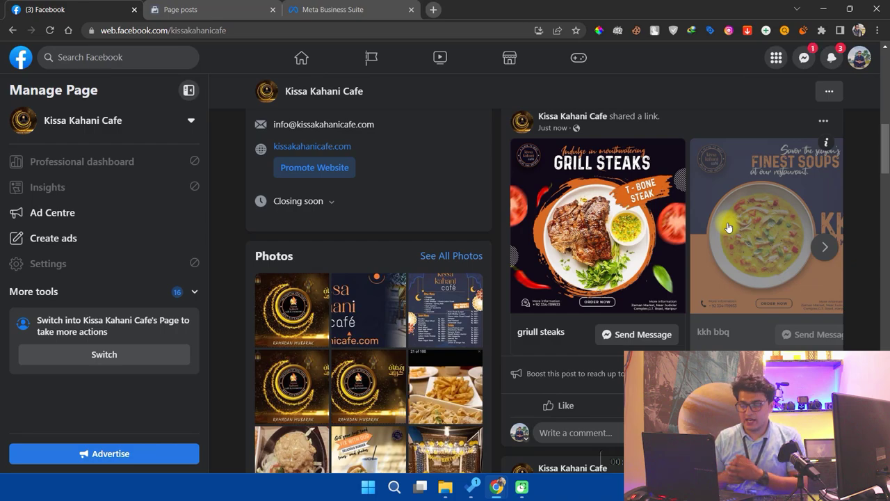
left_click(825, 247)
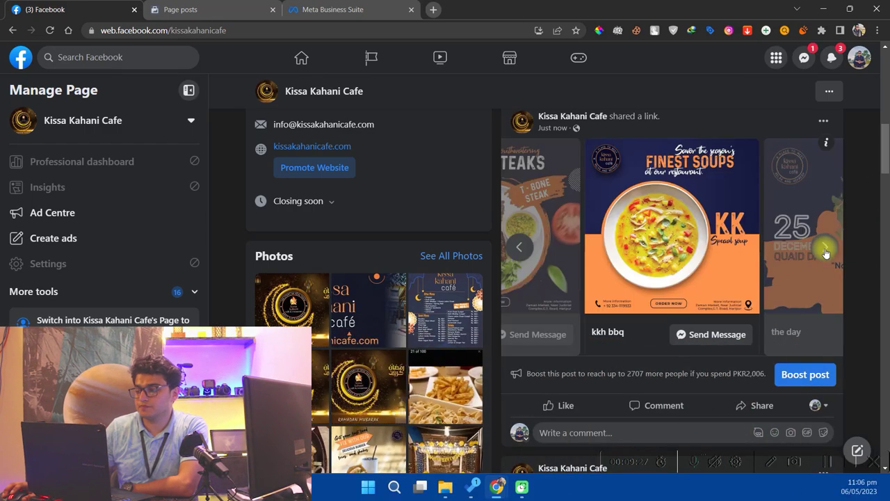
left_click(825, 249)
left_click(825, 249)
left_click(825, 249)
left_click(825, 249)
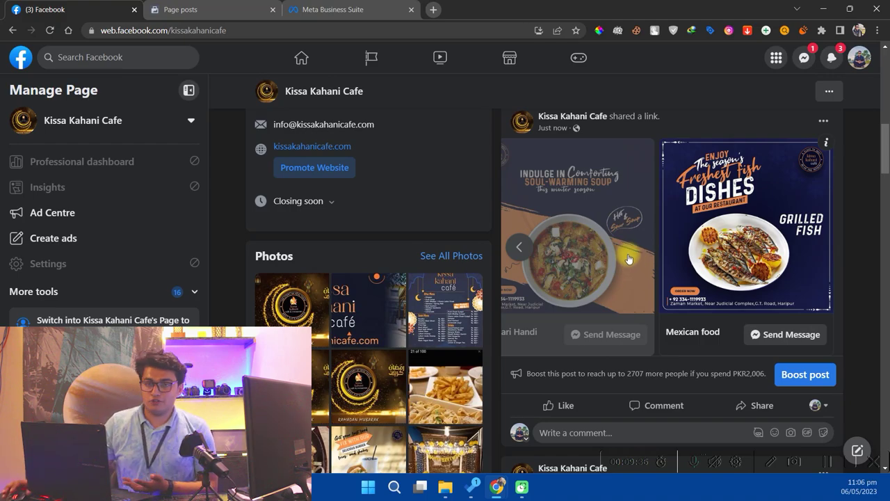
left_click(519, 246)
left_click(520, 248)
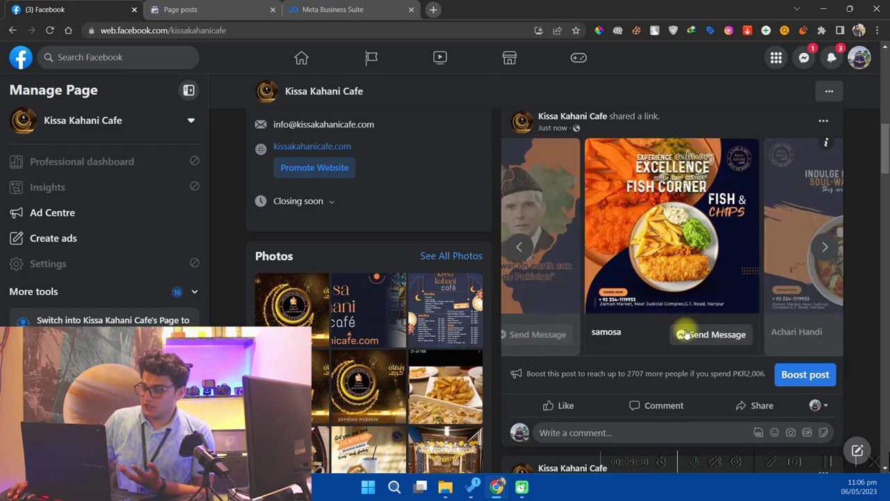
left_click(525, 255)
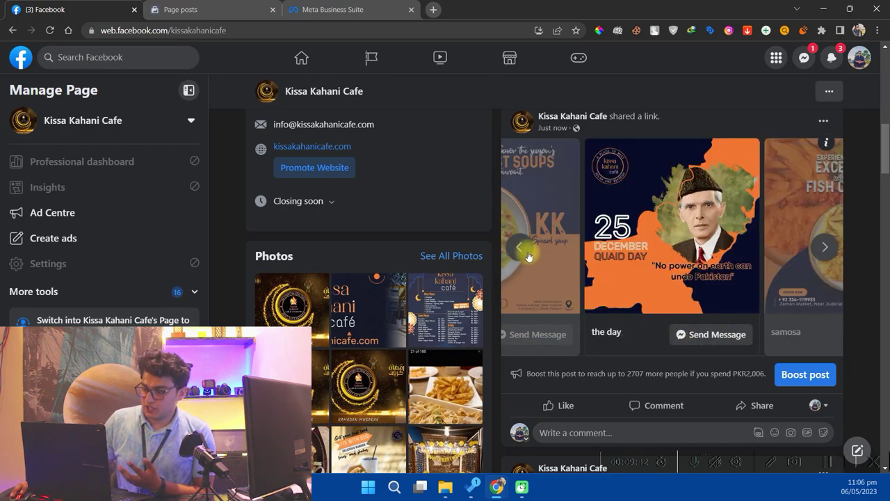